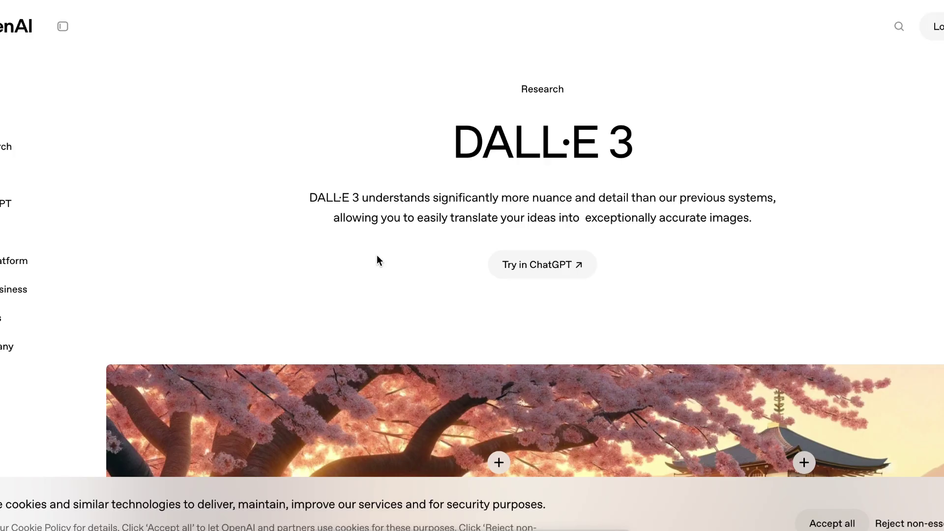
Look through the DALL·E 3 research page, including the hero image and the DALL·E 2 versus DALL·E 3 basketball player comparison
scroll(550, 158, down, 2)
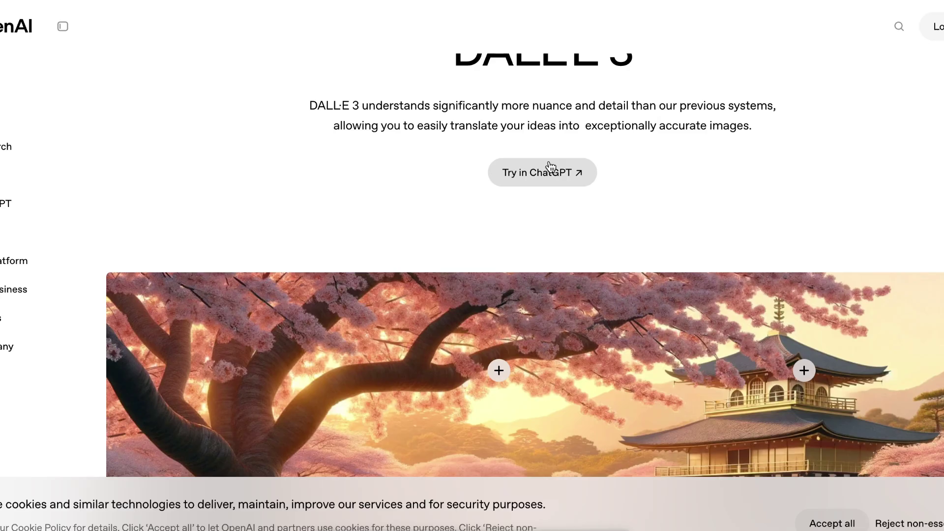
scroll(642, 213, down, 5)
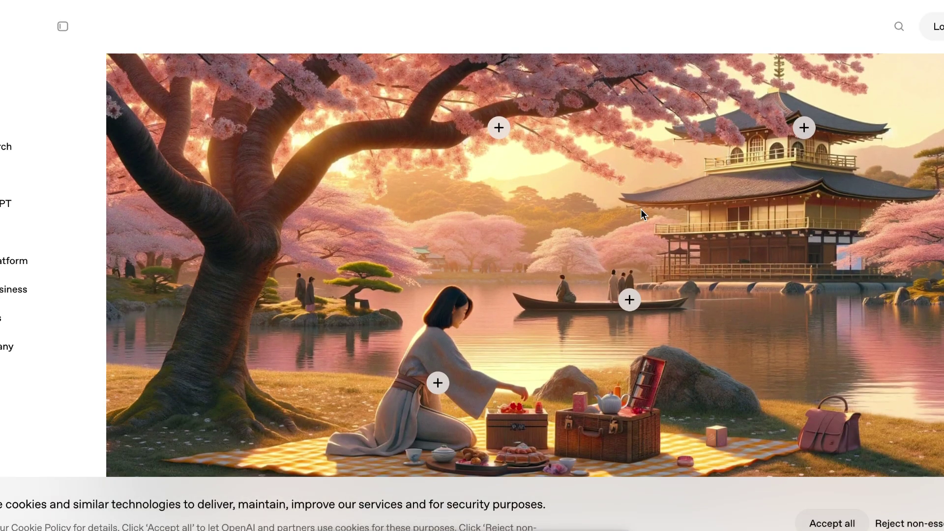
scroll(631, 256, down, 10)
scroll(631, 256, up, 2)
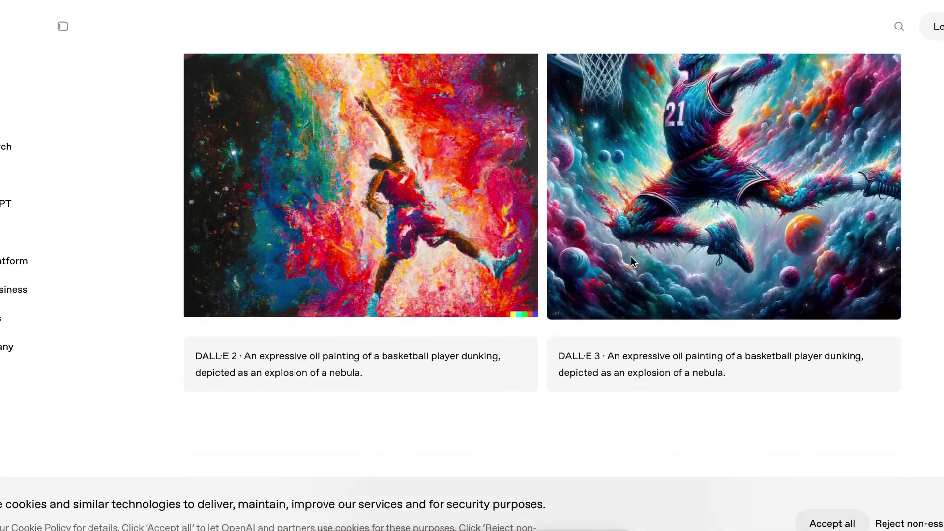
scroll(630, 262, down, 2)
scroll(630, 261, up, 3)
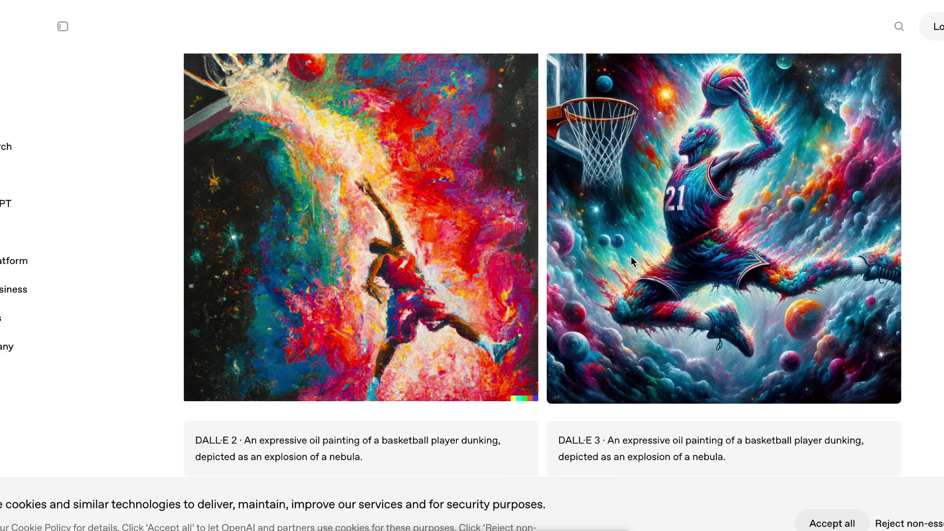
scroll(630, 256, down, 2)
scroll(631, 257, up, 10)
scroll(632, 257, down, 4)
scroll(631, 257, up, 7)
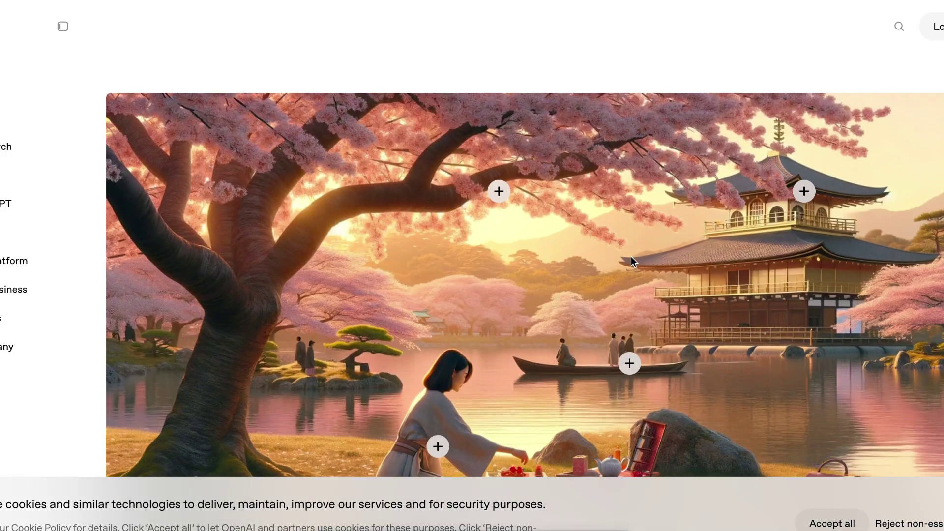
Switch to the ChatGPT app and review the city and New York prompts and images in the City Image Request chat
key(super+Tab)
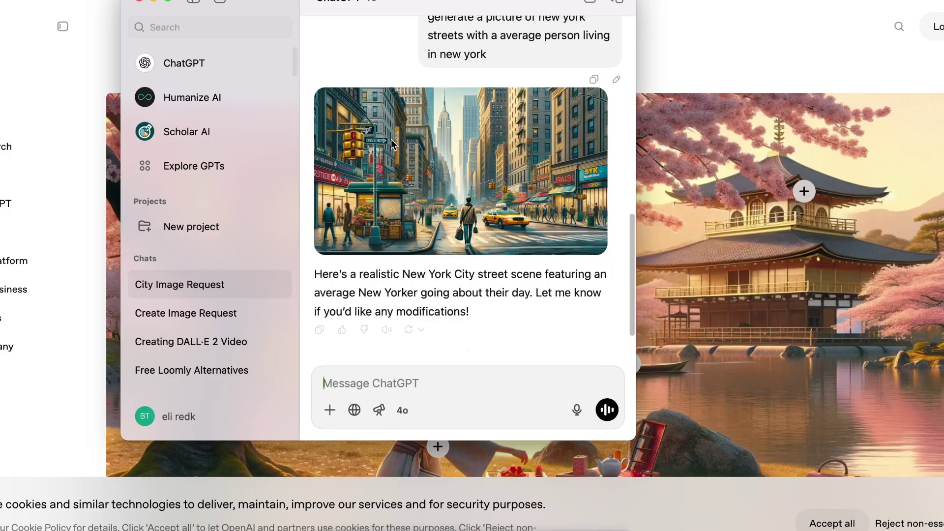
scroll(397, 121, up, 10)
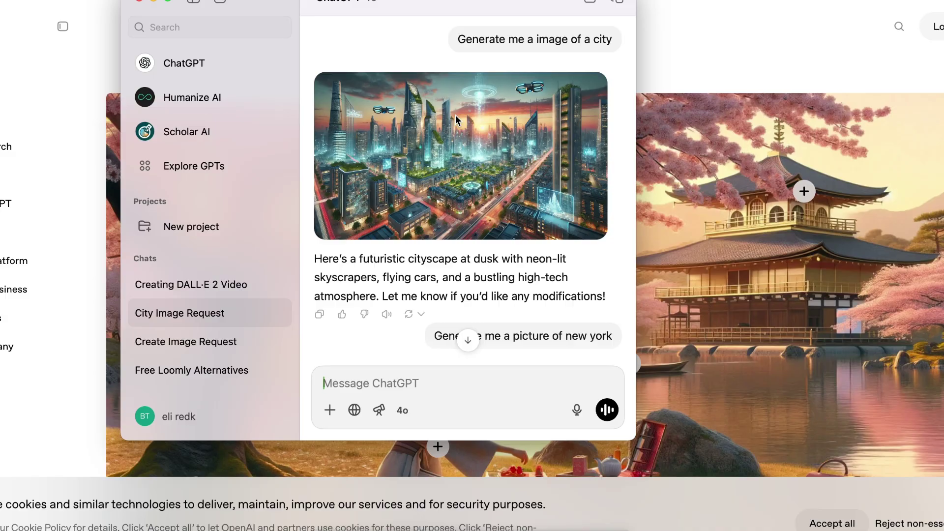
scroll(426, 212, down, 5)
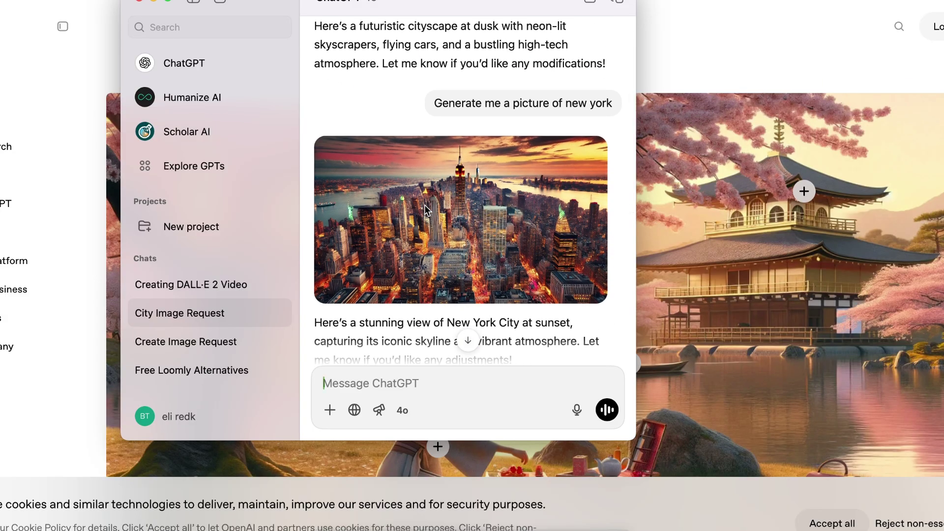
scroll(424, 205, down, 4)
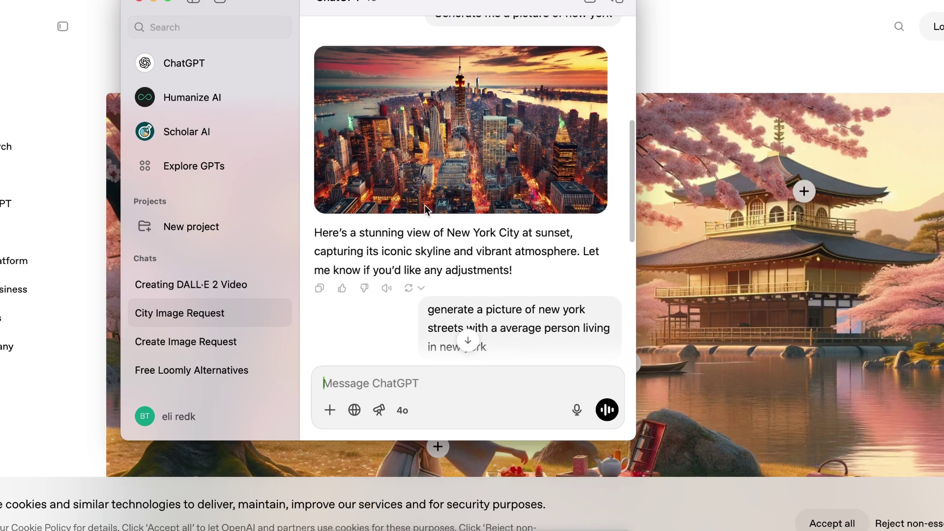
scroll(425, 206, down, 5)
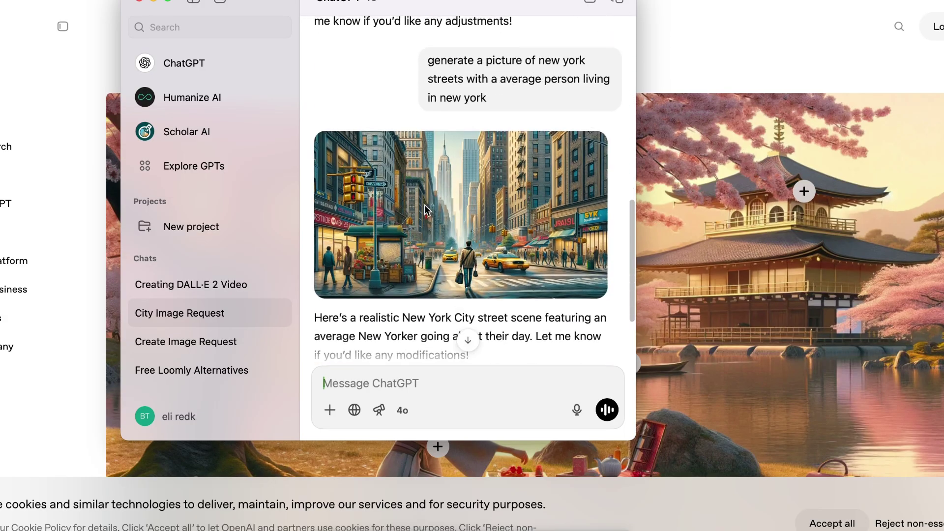
scroll(424, 205, up, 1)
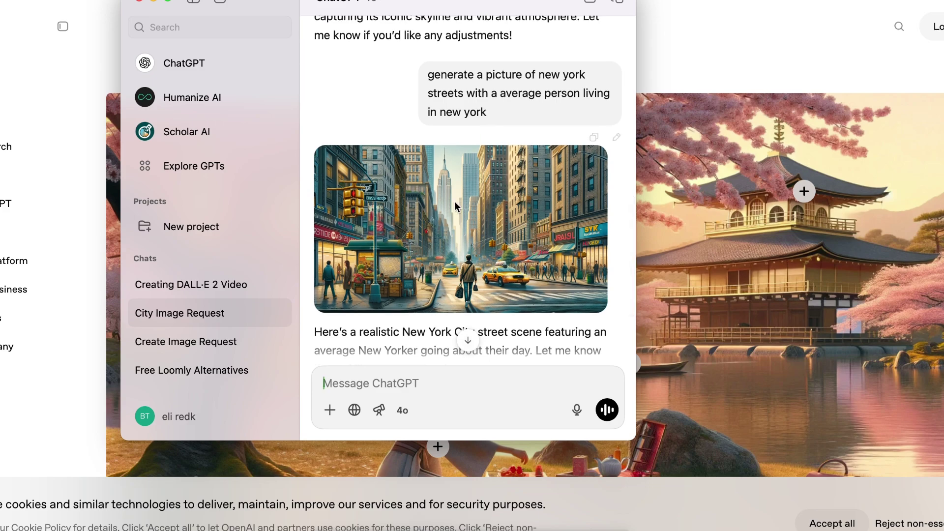
scroll(438, 291, down, 1)
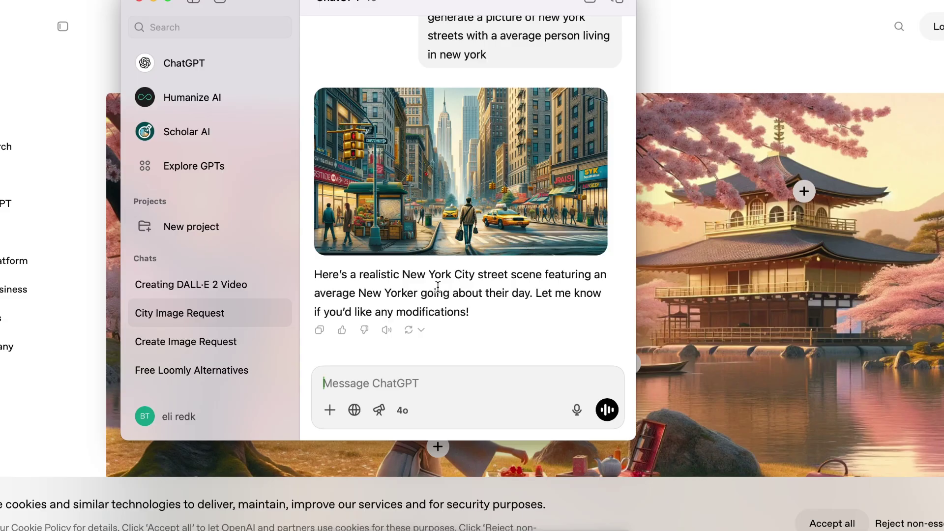
scroll(438, 286, up, 10)
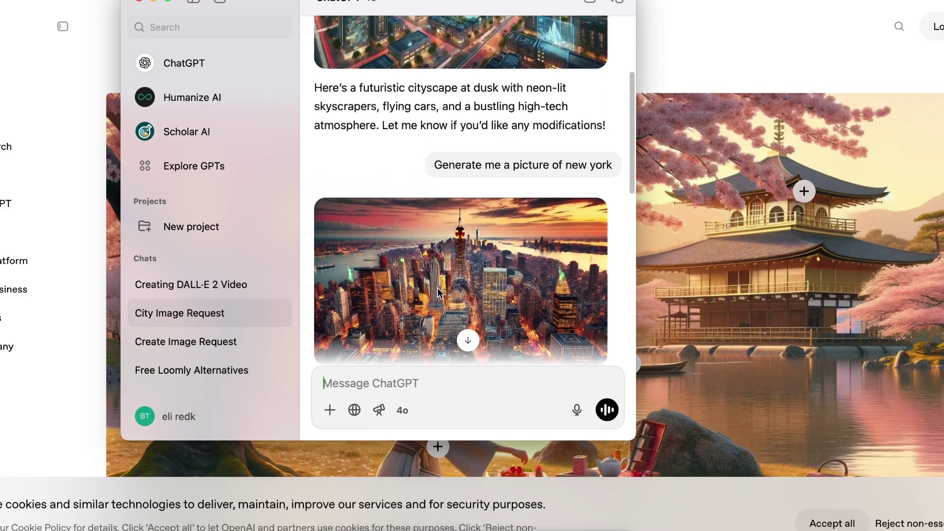
scroll(517, 226, down, 10)
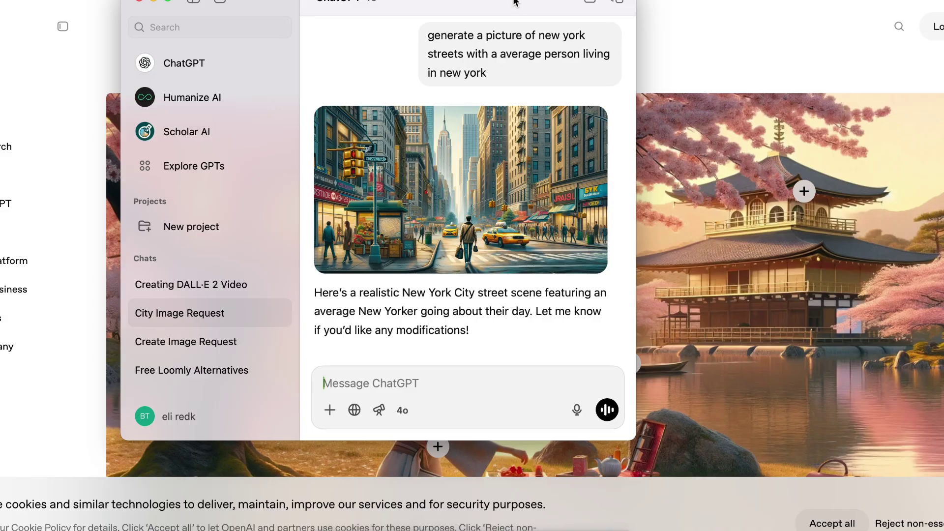
scroll(429, 129, up, 5)
scroll(429, 129, up, 5)
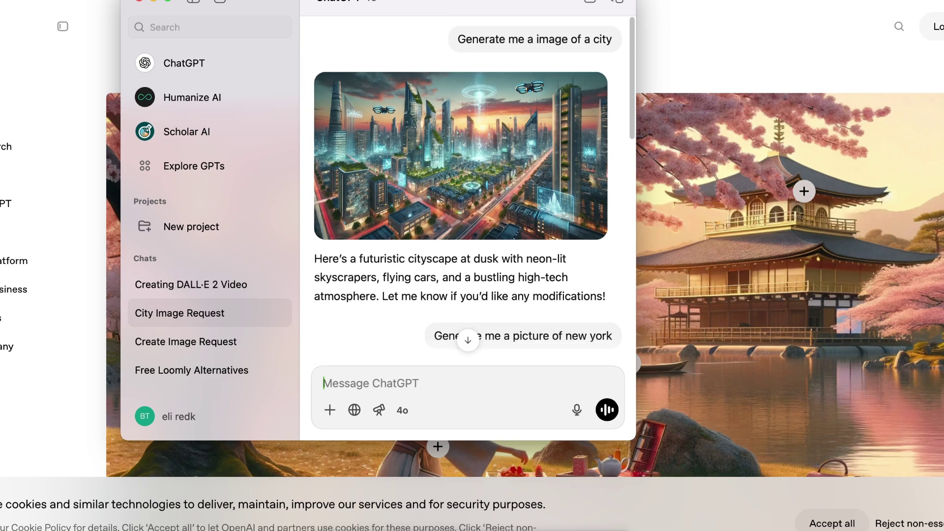
Start a new chat and send the prompt "generate me a picture of a farm"
key(super+n)
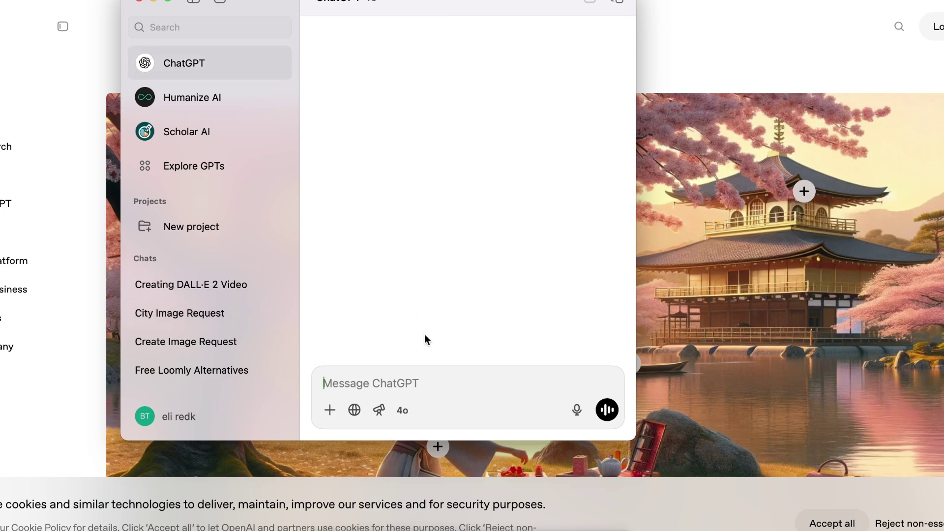
text(generate me a picture of a farm)
key(Return)
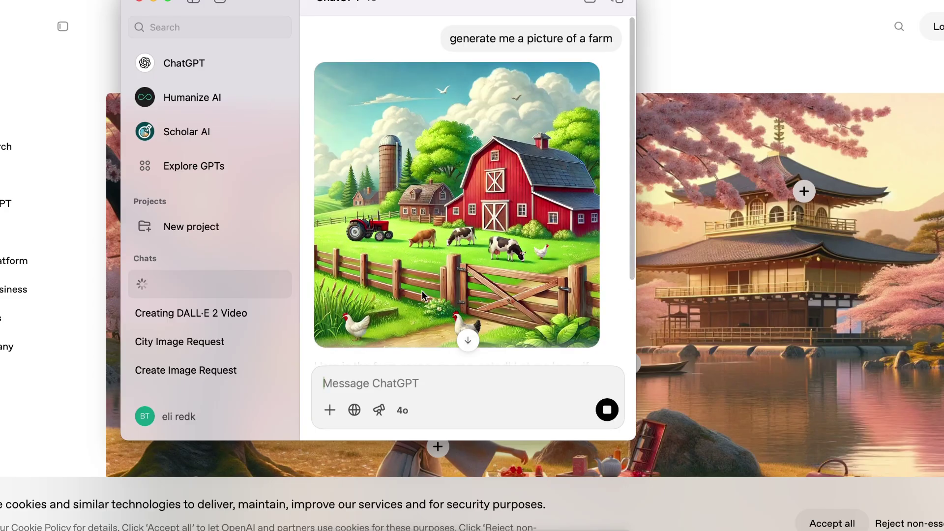
right_click(427, 274)
click(417, 279)
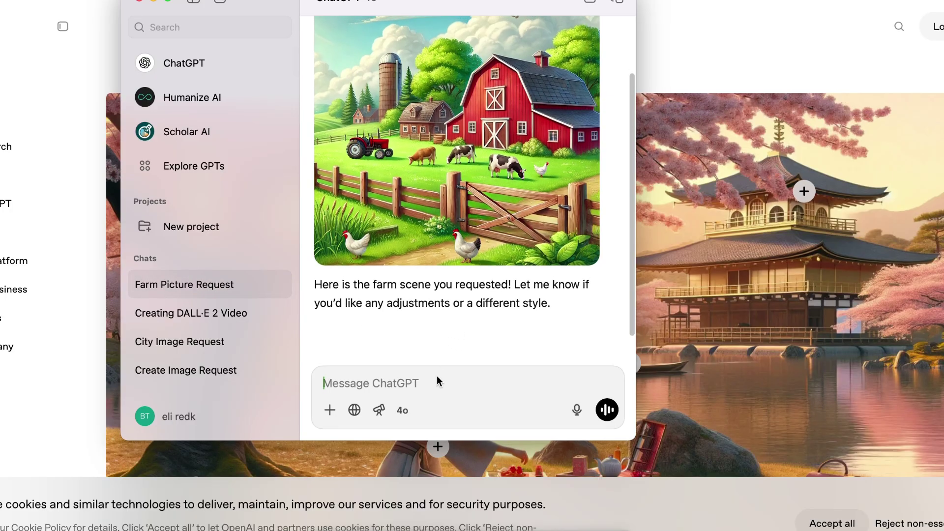
Refine the farm image by sending the prompt "make the farm humongous and give it an arial view"
text(ma)
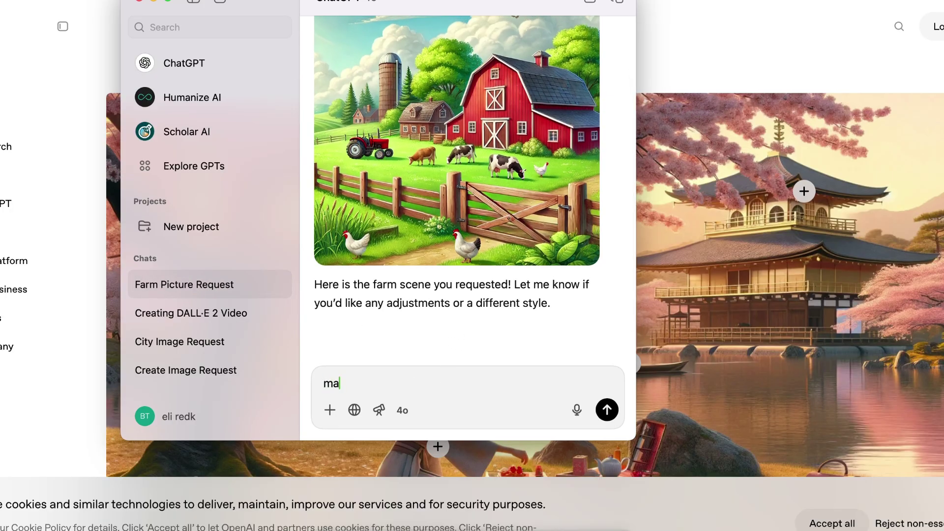
text(ke the farm humo)
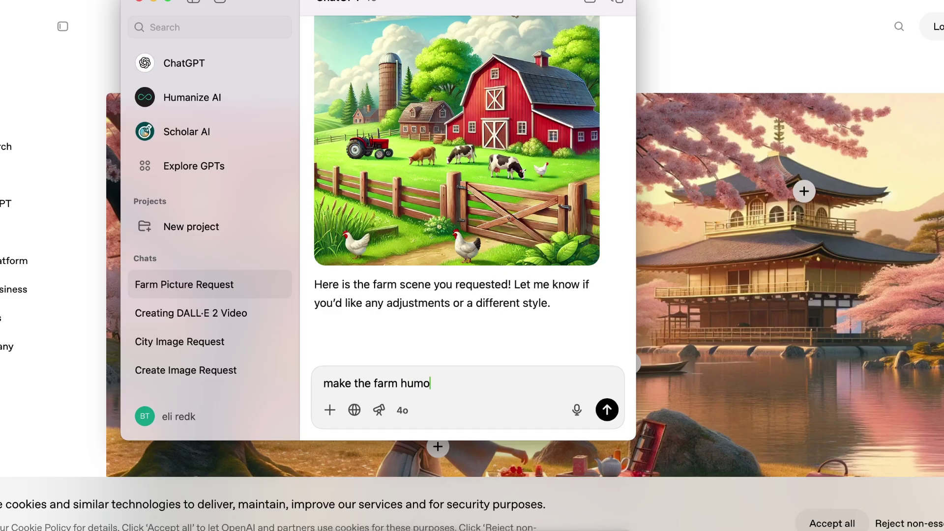
text(ngous and give it an arial view)
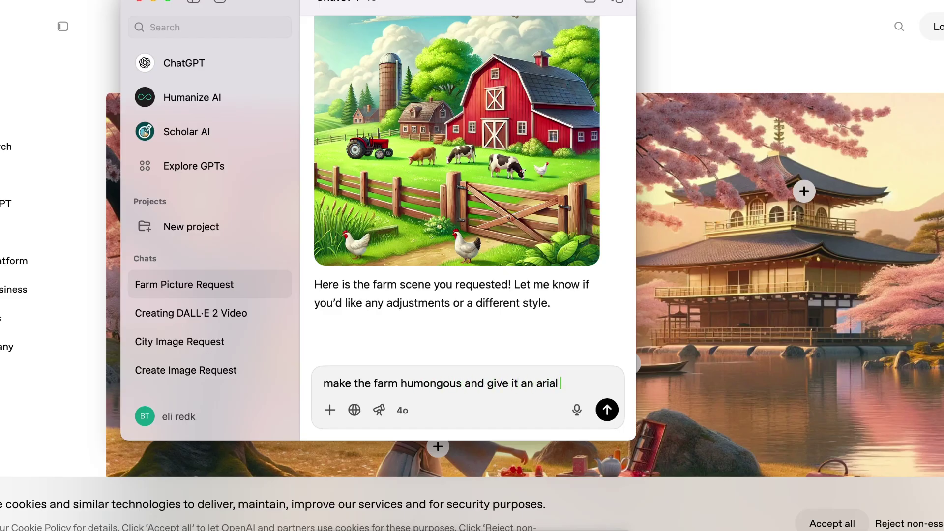
key(Return)
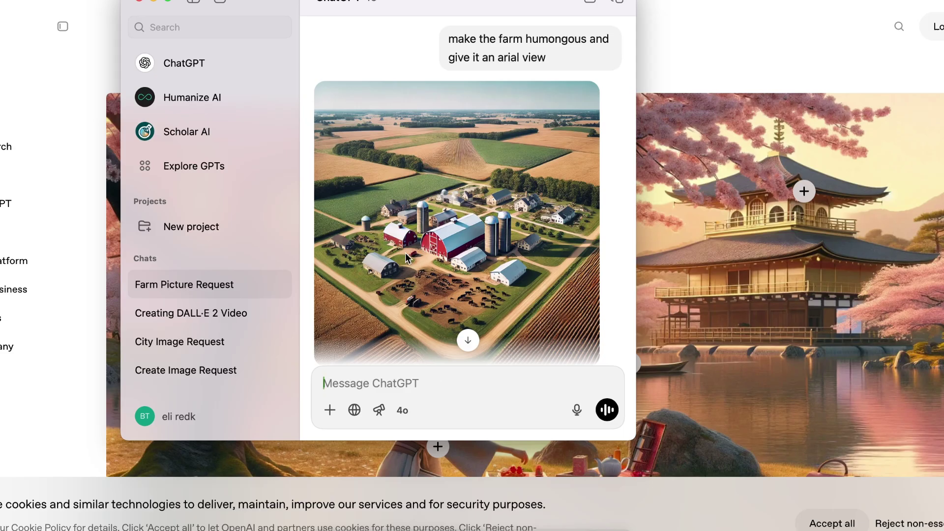
Check the aerial farm image and request another version with the prompt "Give me a different variation"
scroll(408, 259, down, 2)
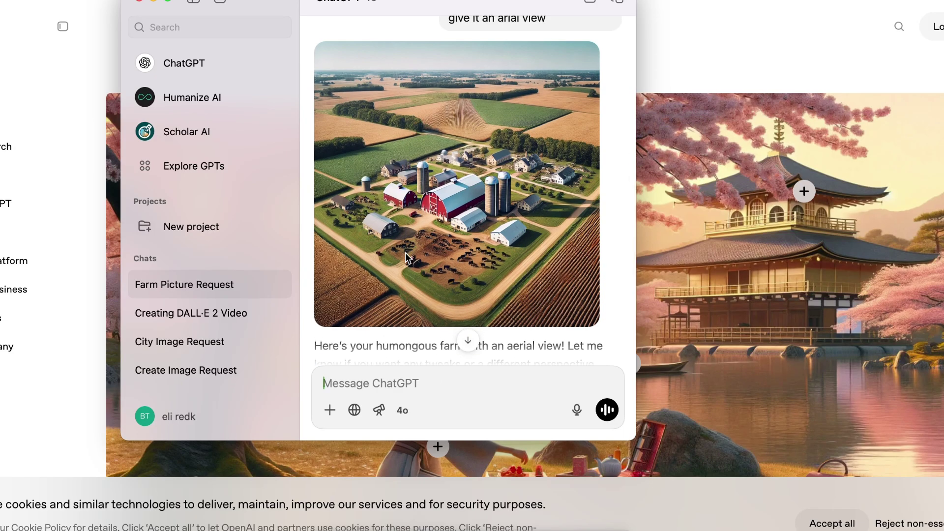
scroll(432, 138, up, 3)
scroll(432, 138, down, 5)
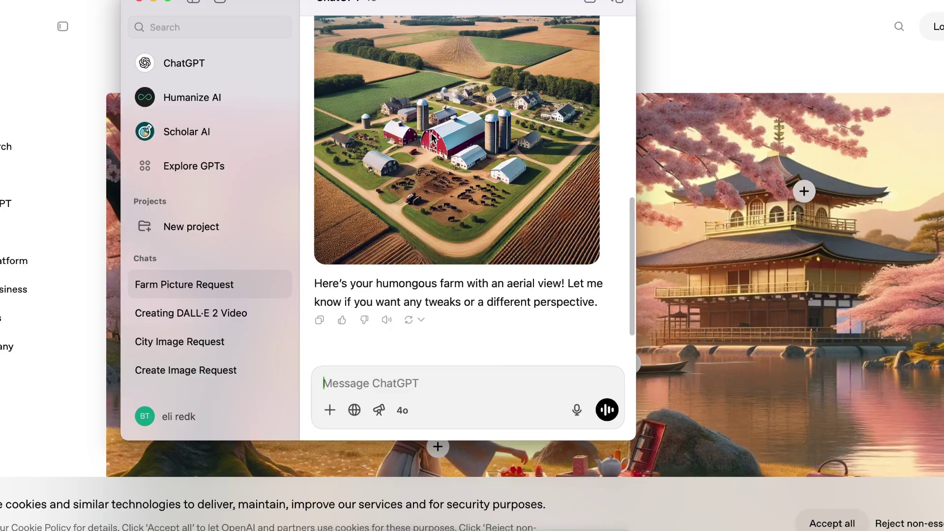
scroll(432, 138, up, 2)
scroll(432, 138, down, 2)
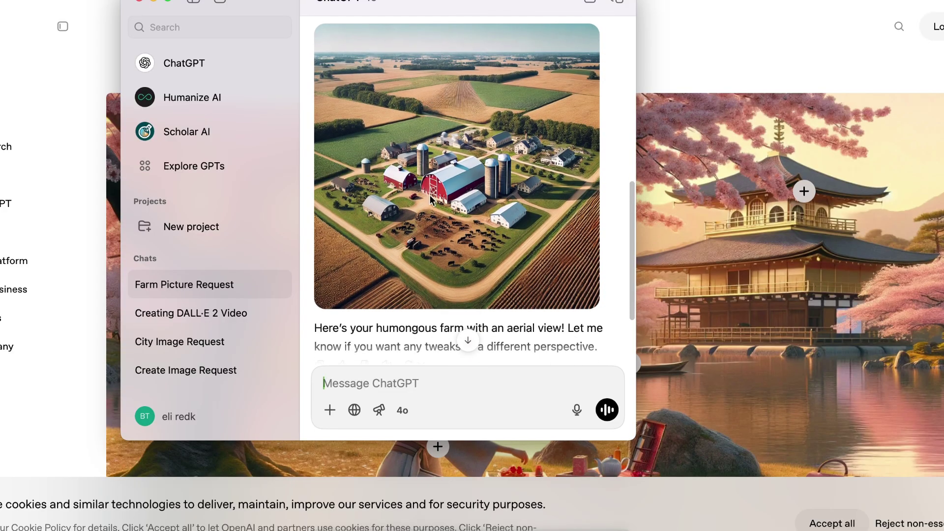
scroll(430, 199, down, 2)
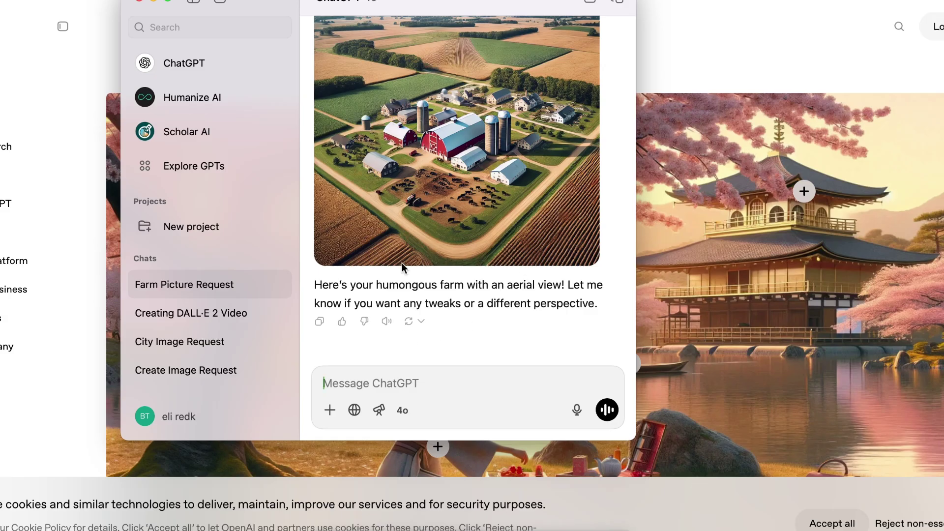
scroll(402, 264, up, 2)
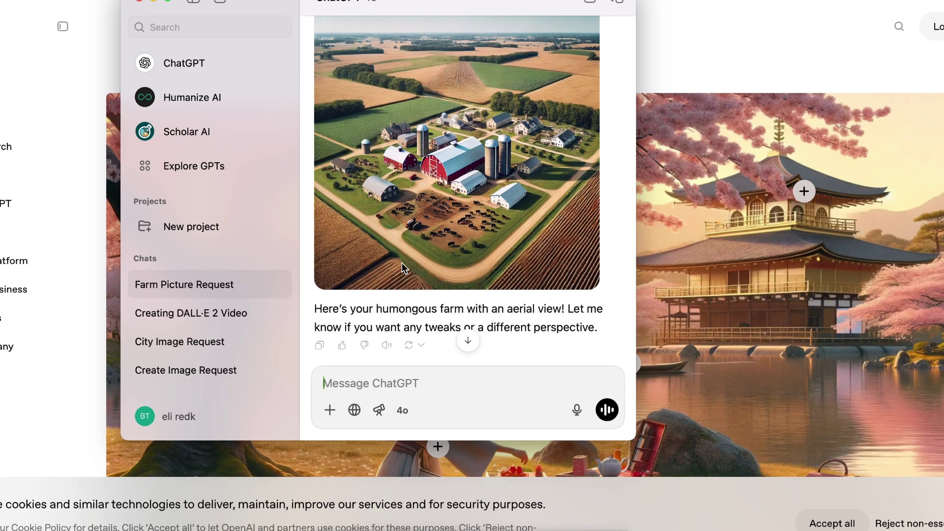
text(Give me a different variation)
key(Return)
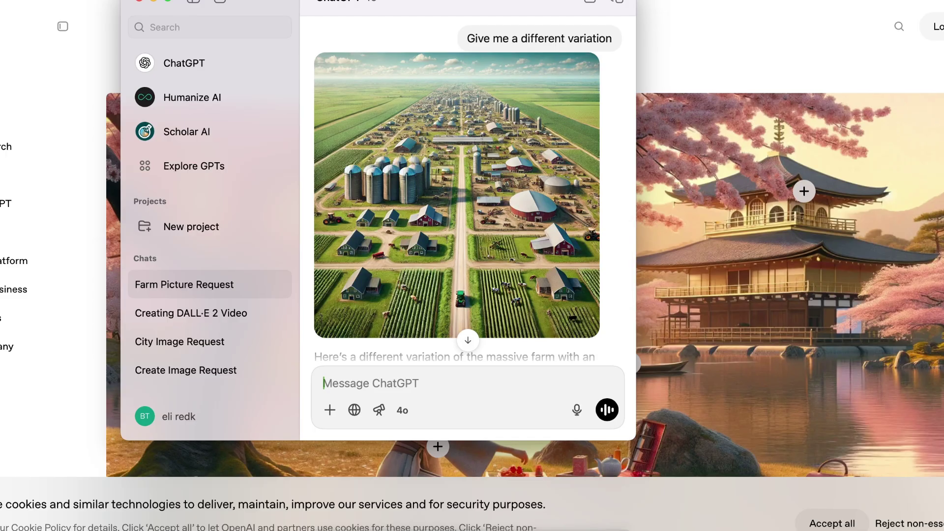
Check the new farm variation and restyle it by sending the prompt "Make this a water color painting"
scroll(424, 277, down, 3)
scroll(424, 277, up, 2)
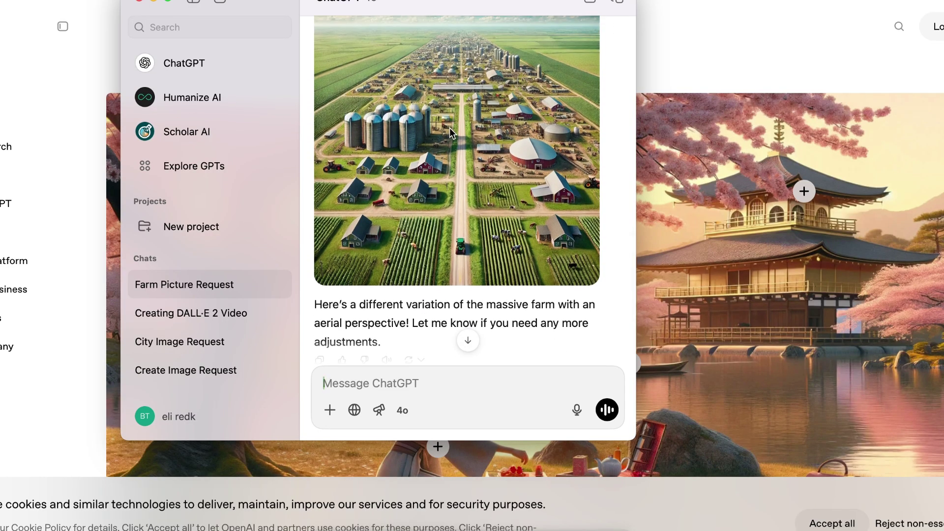
scroll(450, 128, up, 2)
scroll(439, 203, down, 4)
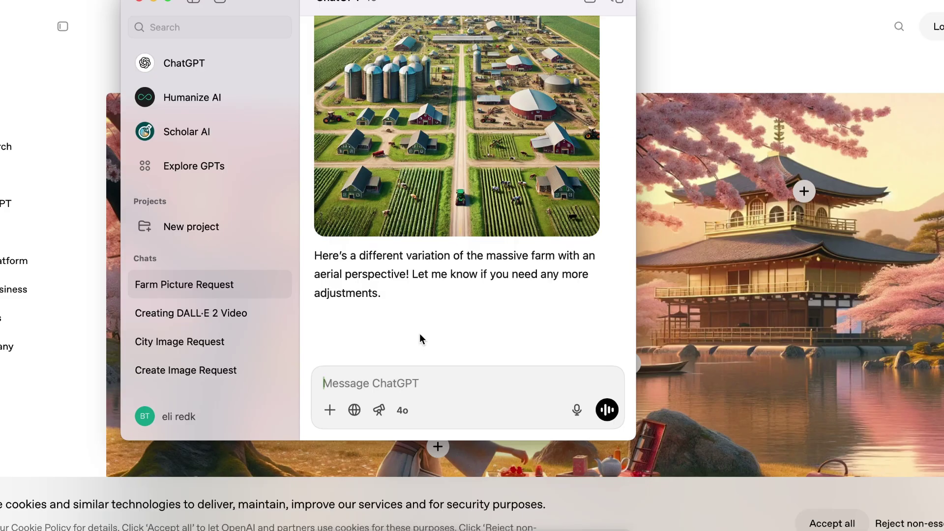
text(Make this a water color painting)
key(Return)
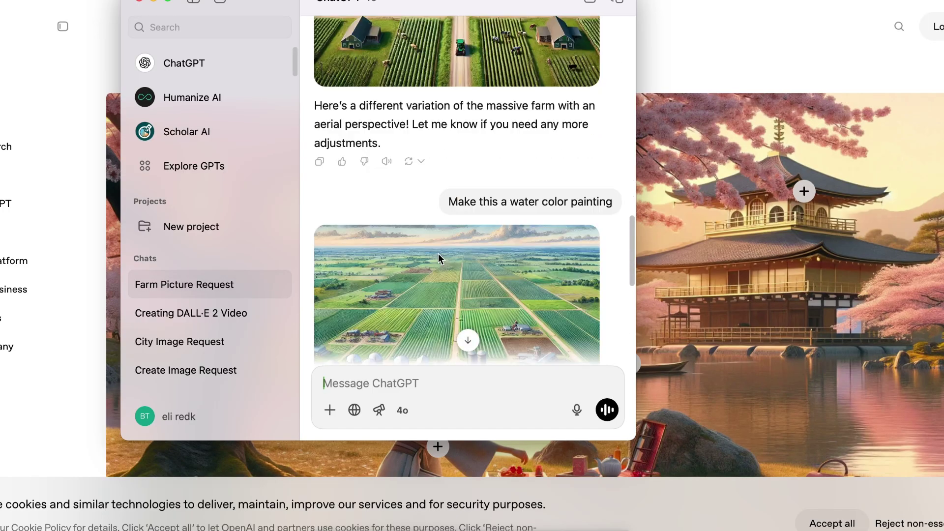
Compare the watercolor farm image with the earlier farm variation in the conversation
scroll(438, 253, down, 3)
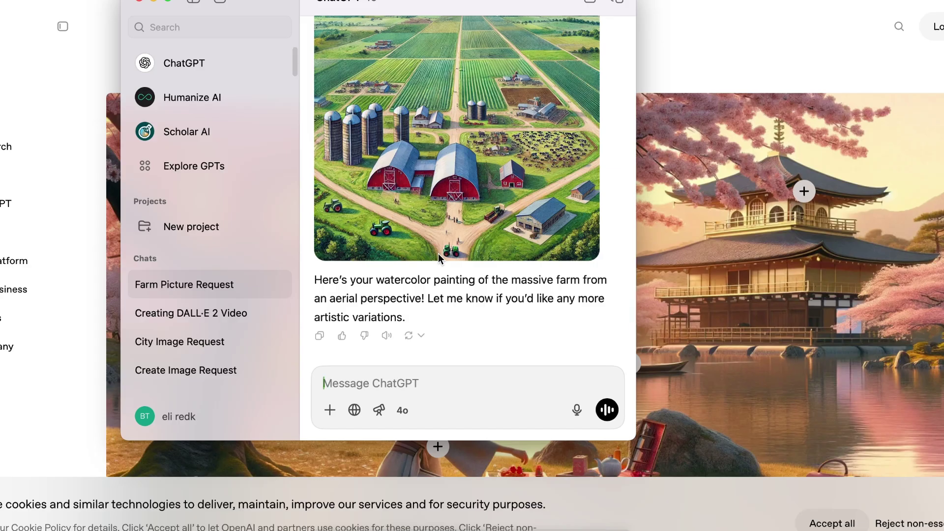
scroll(437, 244, down, 1)
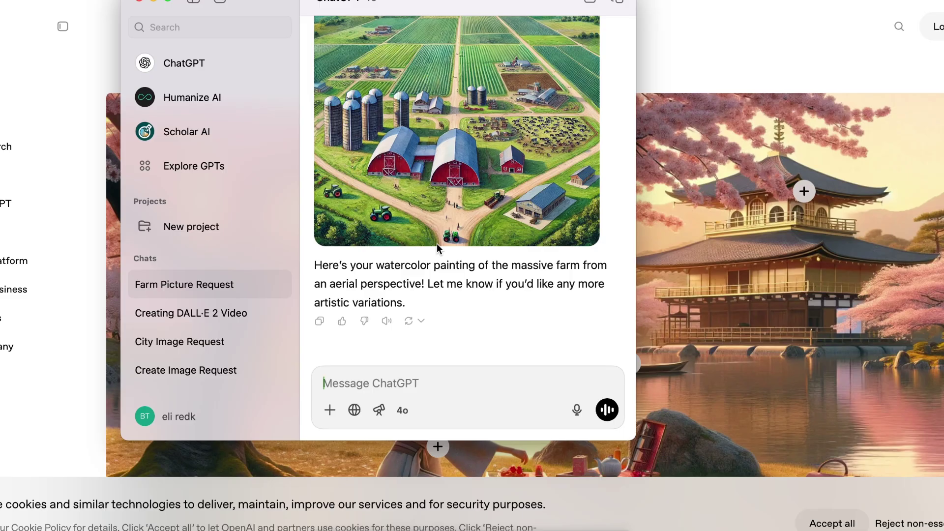
scroll(433, 278, up, 10)
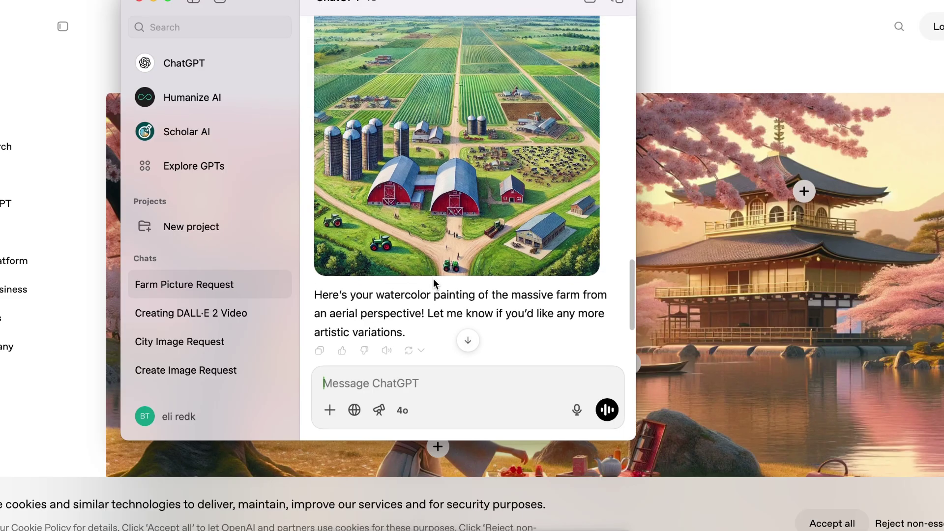
scroll(434, 279, up, 3)
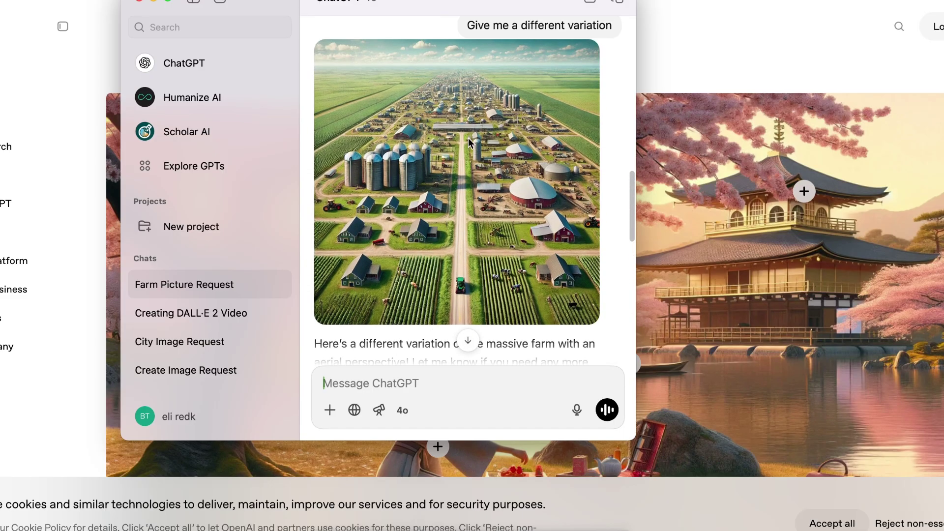
View the different farm variation at full size, close the preview and hide the ChatGPT window
click(438, 164)
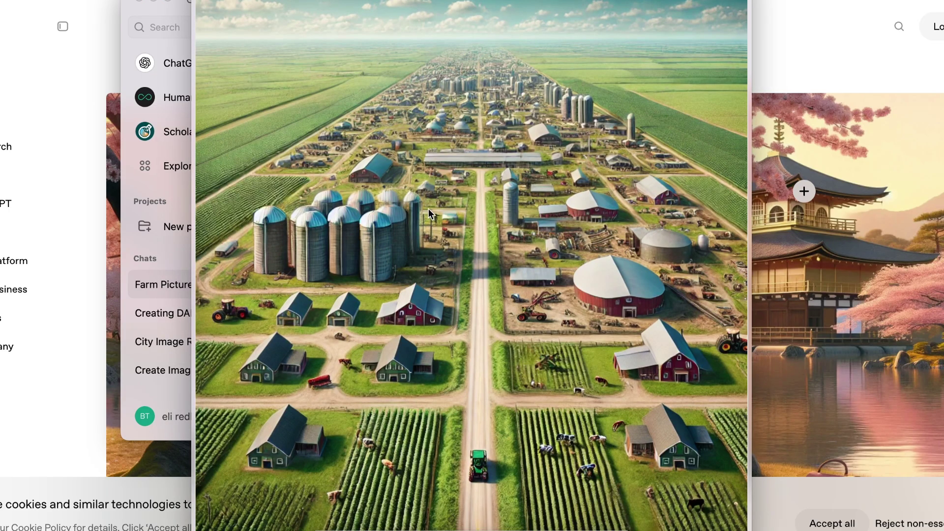
click(429, 257)
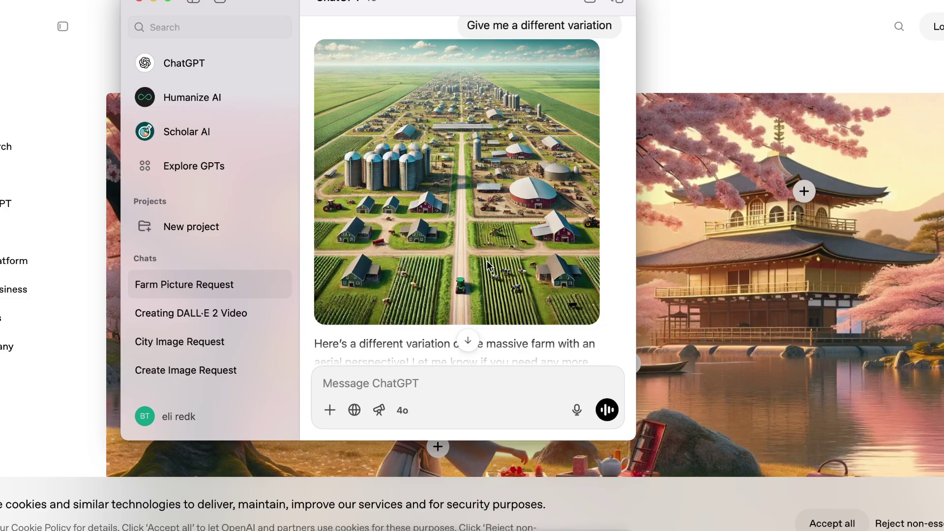
key(super+h)
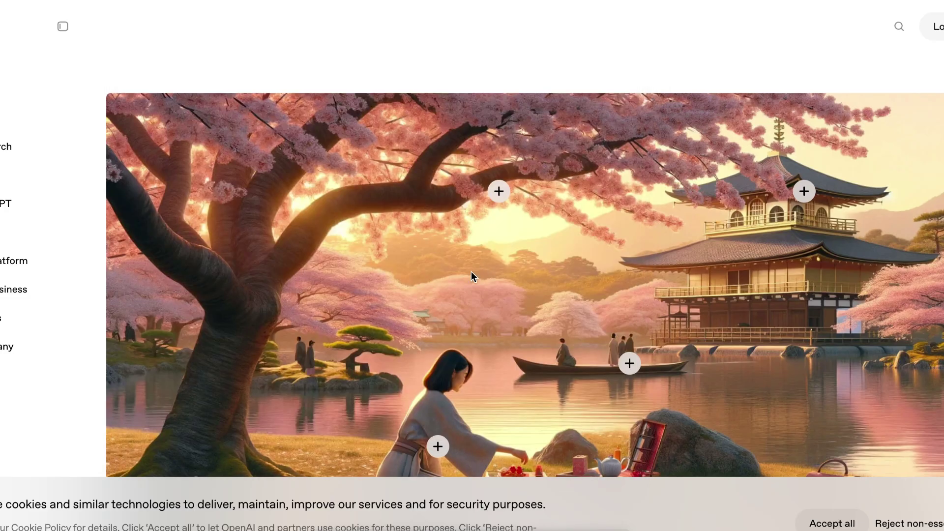
Examine the DALL·E 3 web page's comparison with DALL·E 2, its ChatGPT integration text and the sunflower hedgehog demo
scroll(472, 219, down, 10)
scroll(471, 219, down, 8)
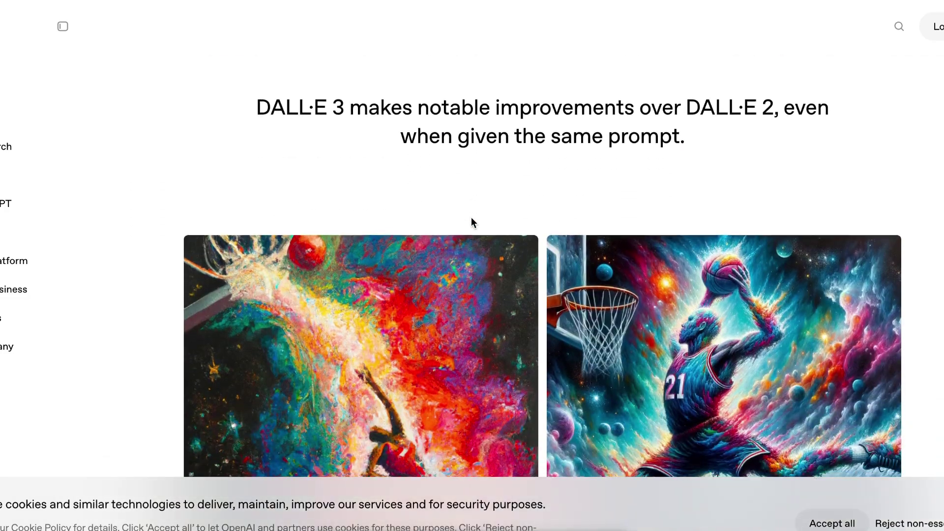
scroll(472, 217, down, 6)
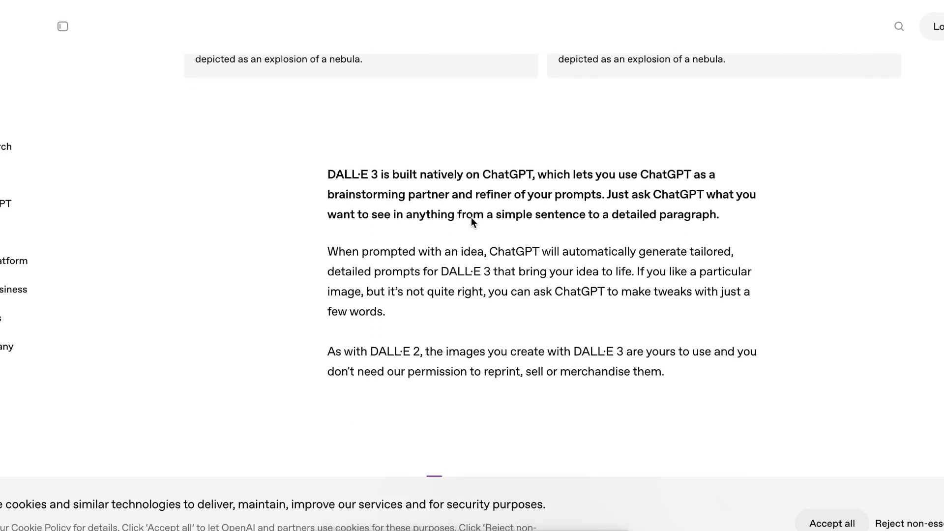
scroll(471, 217, up, 15)
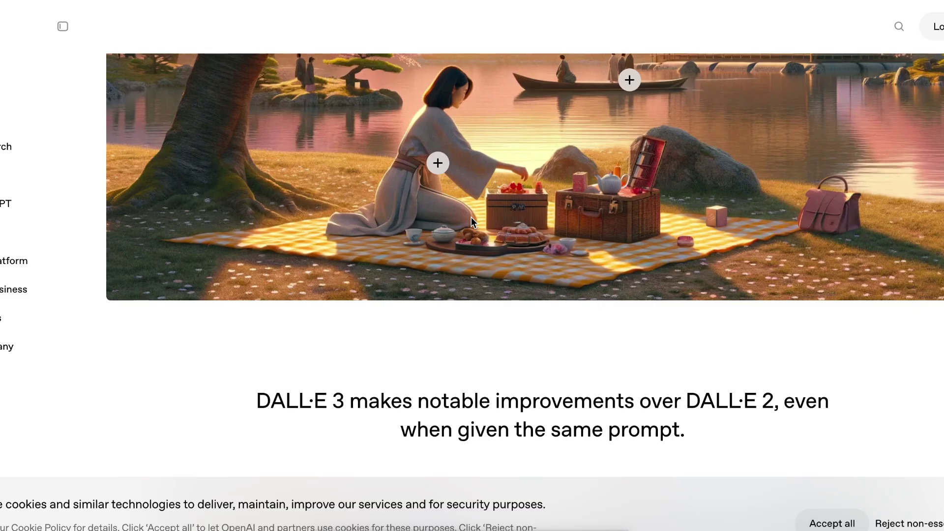
scroll(471, 217, down, 4)
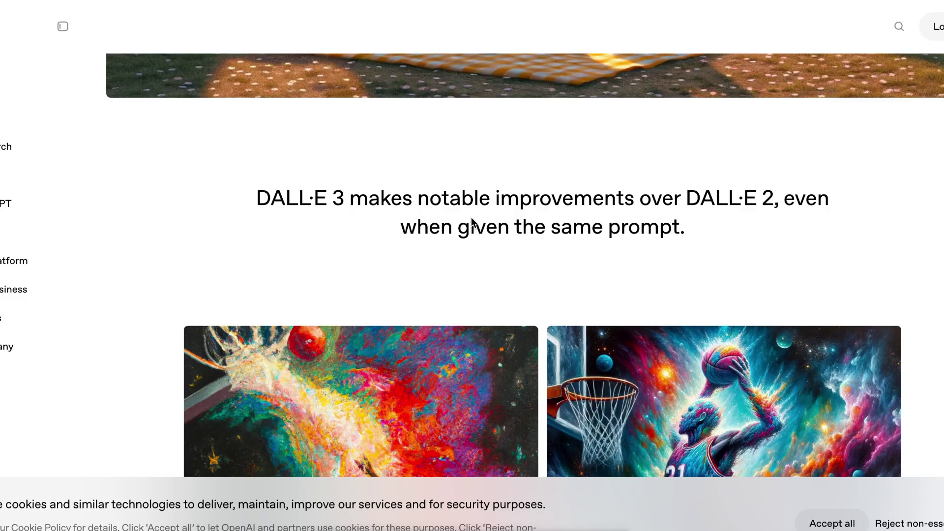
scroll(472, 219, down, 5)
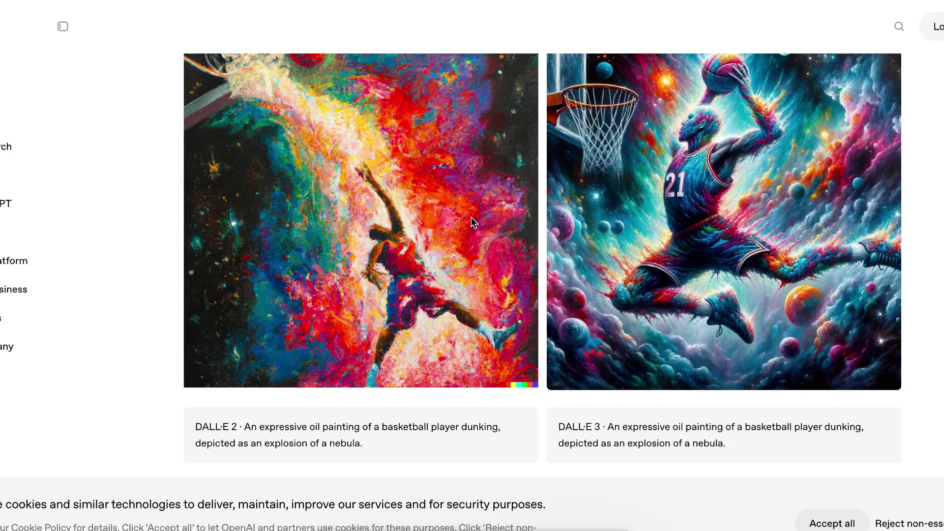
scroll(472, 218, down, 8)
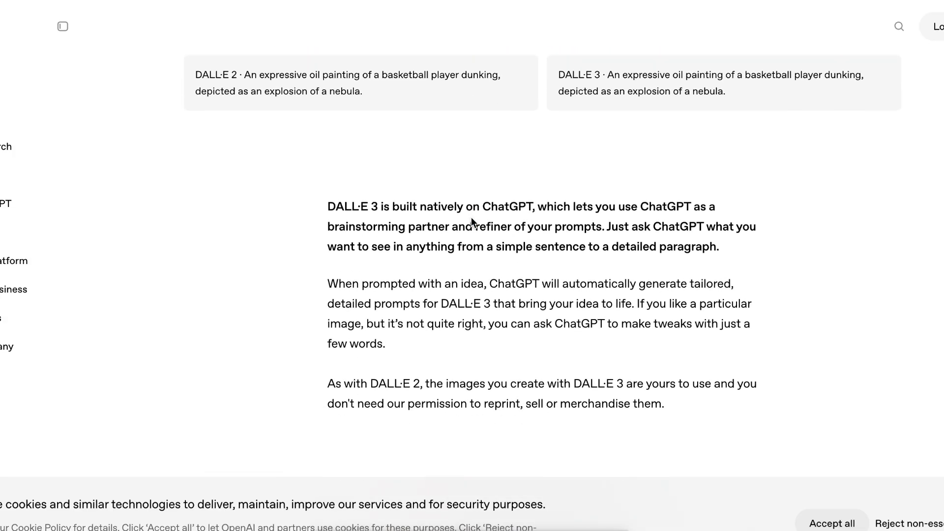
scroll(471, 218, down, 1)
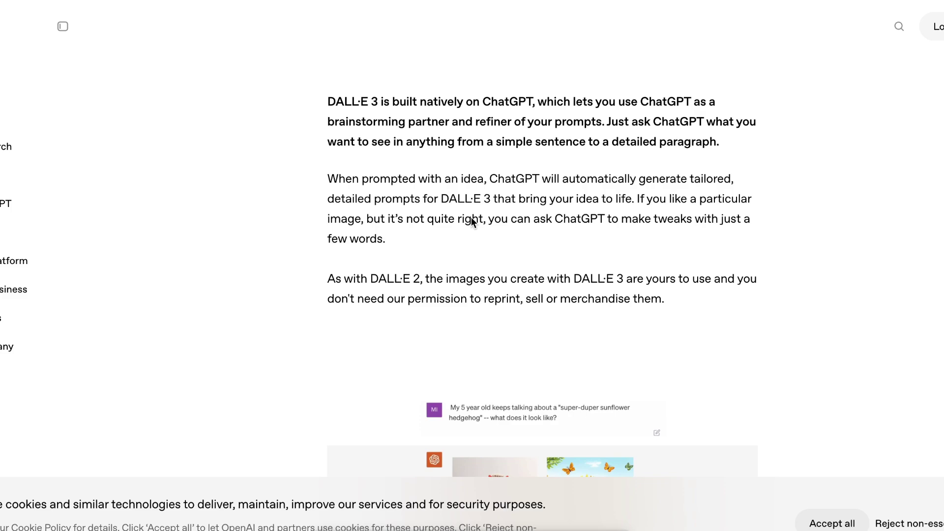
scroll(471, 217, up, 10)
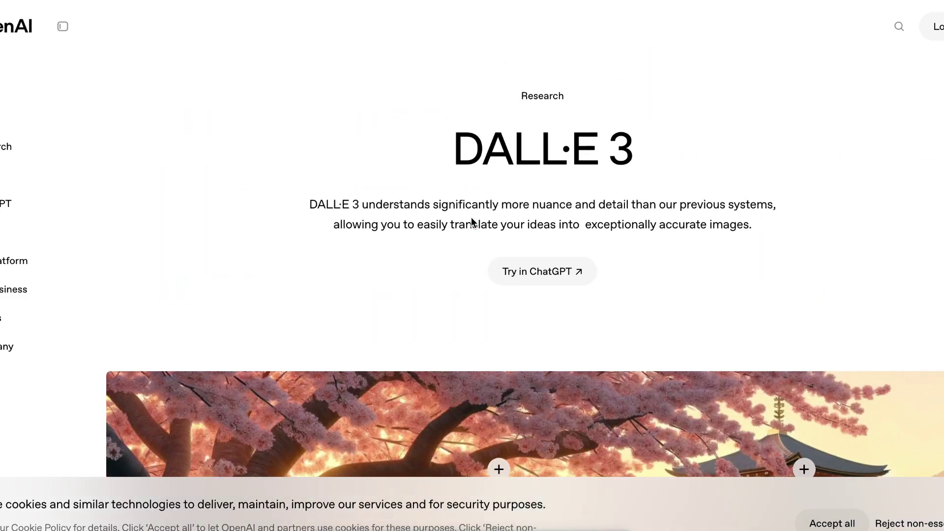
scroll(472, 223, up, 1)
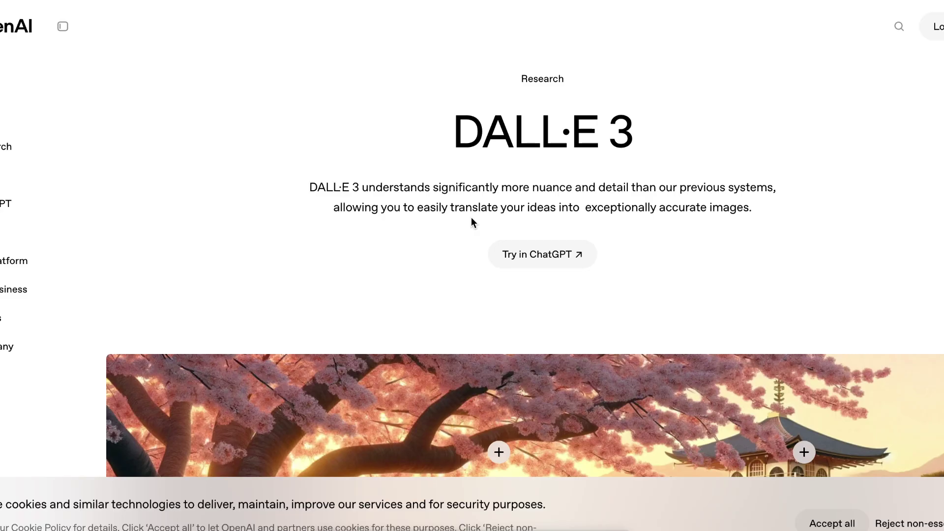
scroll(472, 222, down, 15)
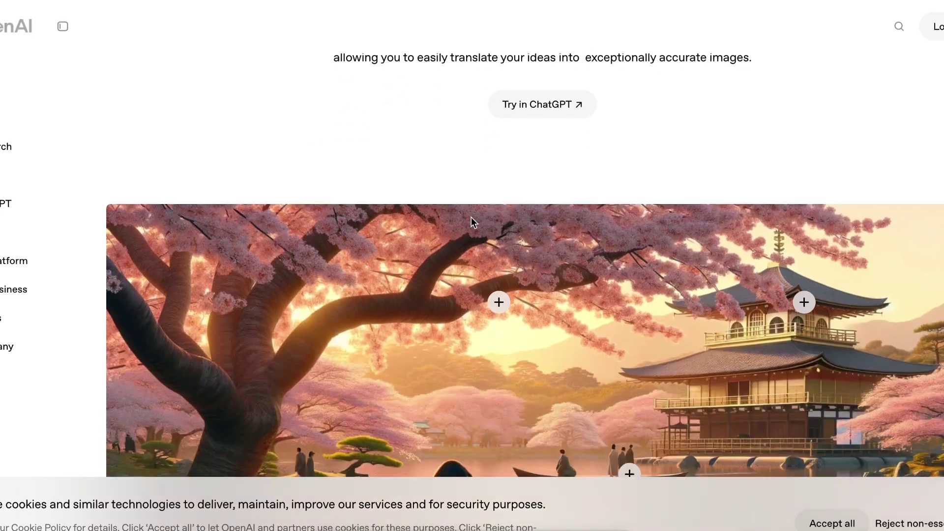
scroll(471, 222, down, 10)
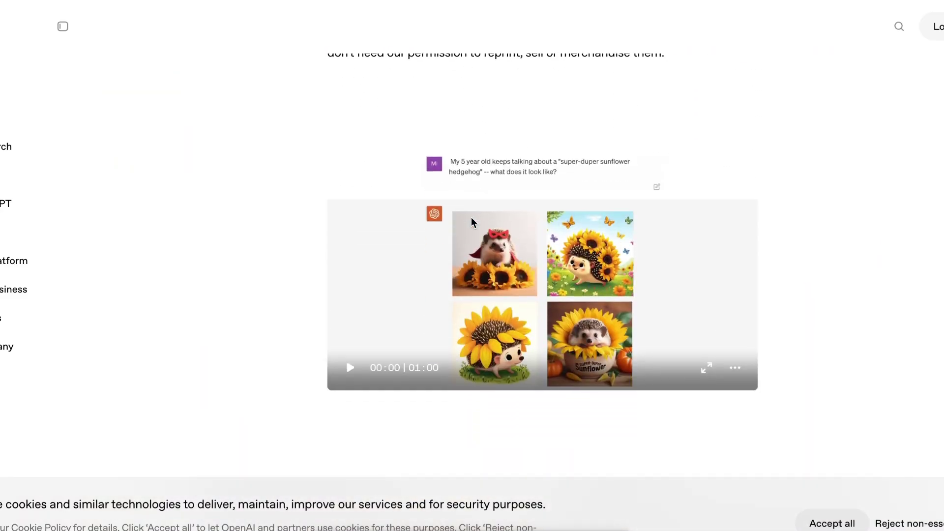
scroll(472, 222, up, 10)
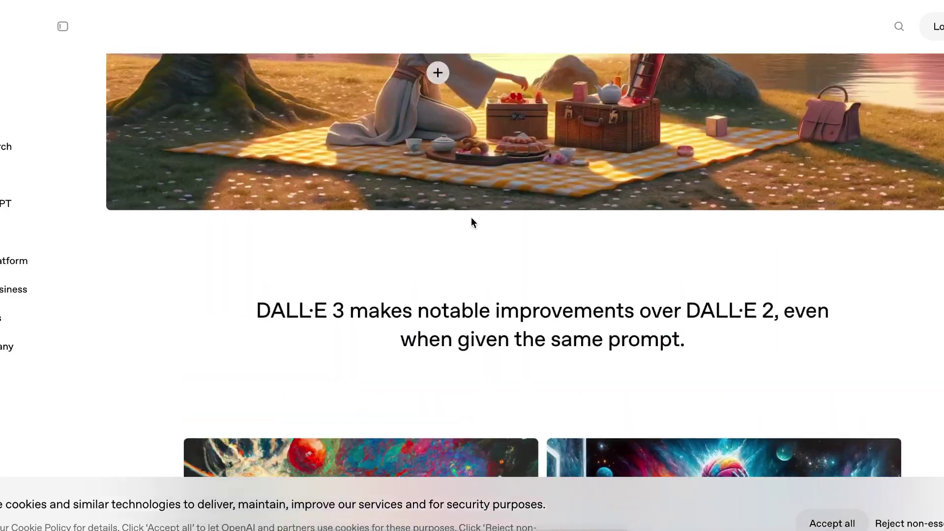
Switch back to ChatGPT and send "draw me a visual that simple quick and straight to point for my financy youtube channel" in a new chat
key(super+Tab)
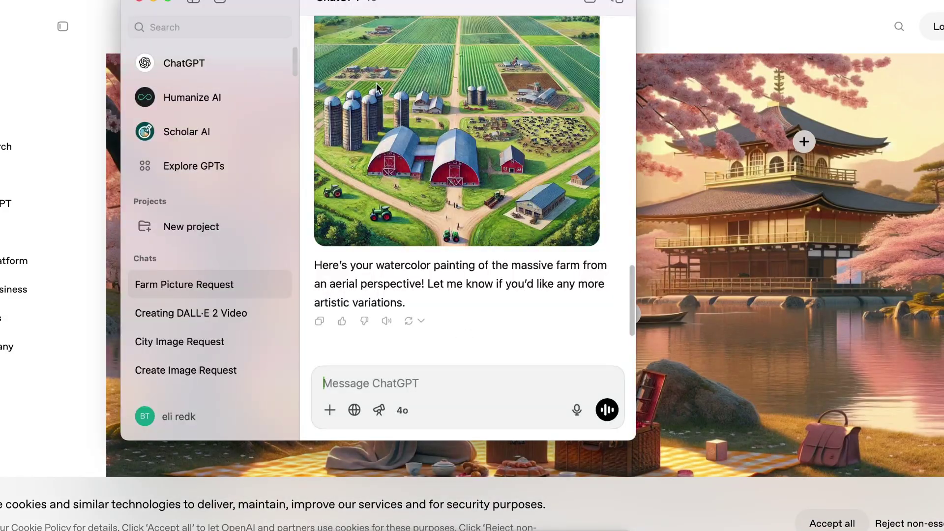
click(229, 1)
text(draw me a )
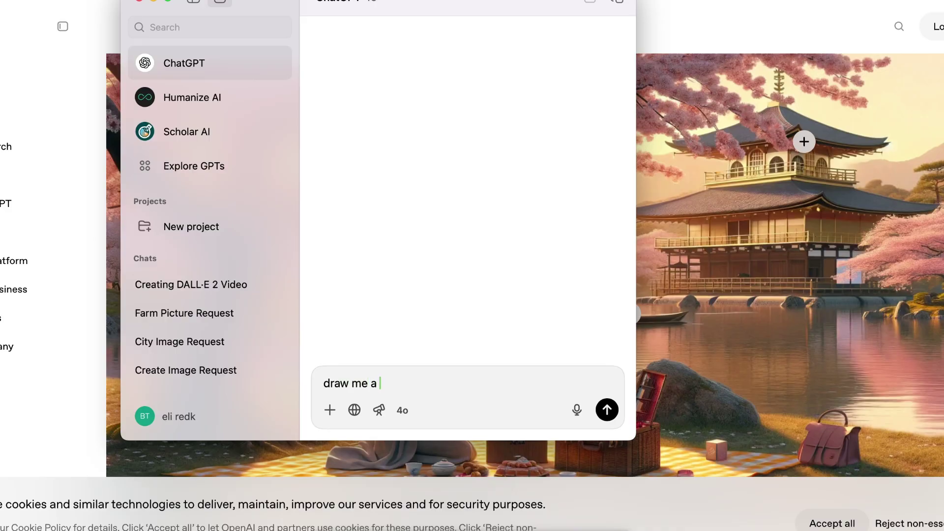
text(visual that simple q)
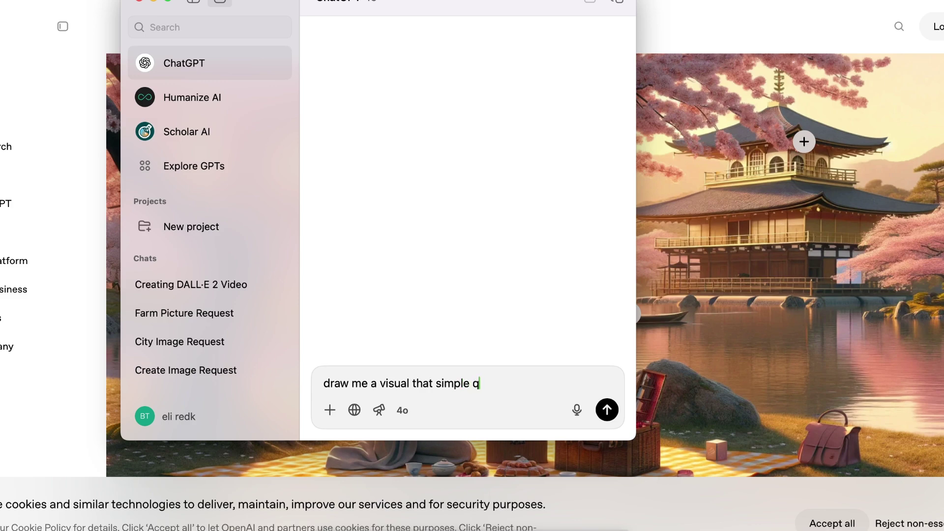
text(uick and straight to point)
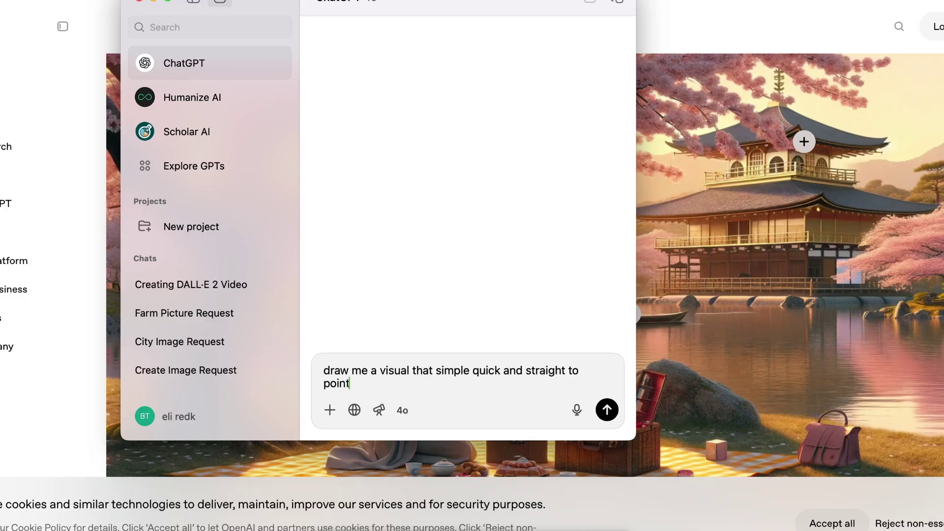
text( for my financy youtube channel)
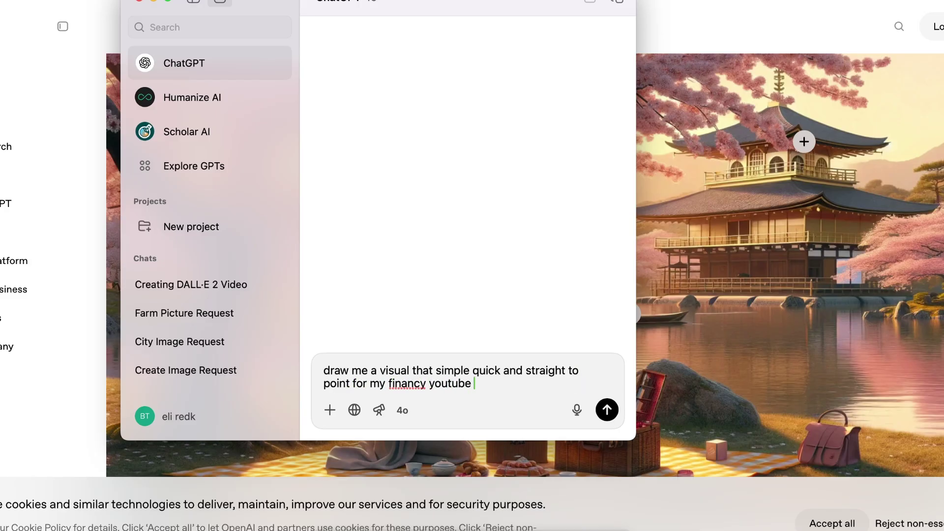
key(Return)
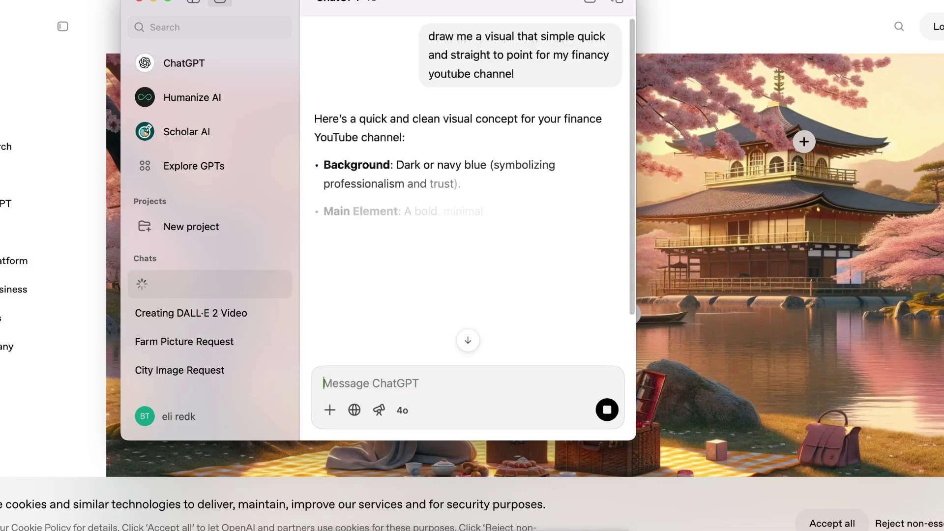
Stop the text response and send the follow-up prompt "make it an image"
click(607, 410)
text(make it an image)
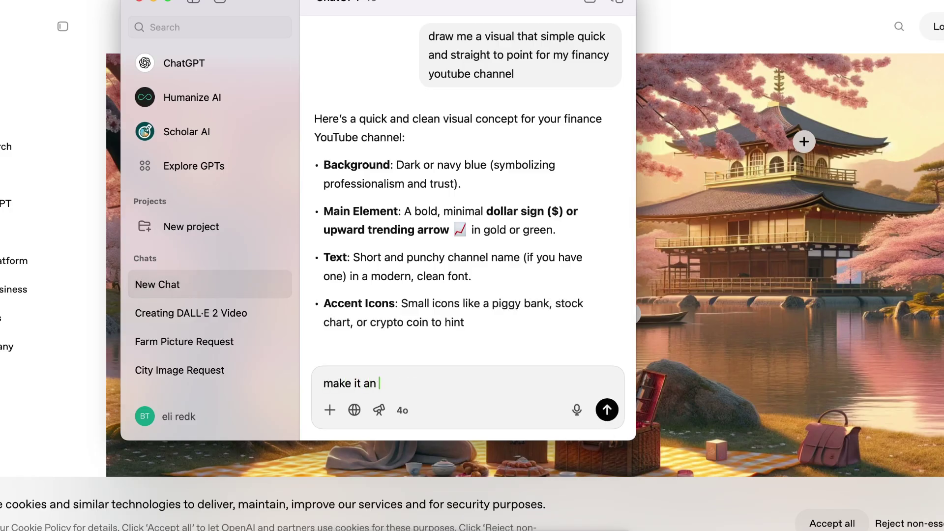
key(Return)
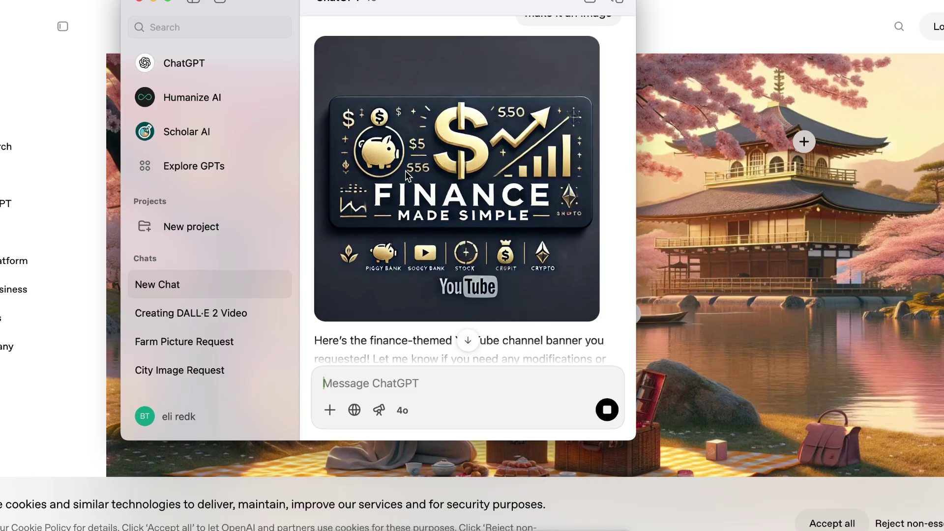
Compare the generated finance banner with the written visual concept above it, and hide the ChatGPT window
scroll(447, 192, up, 2)
scroll(446, 192, down, 3)
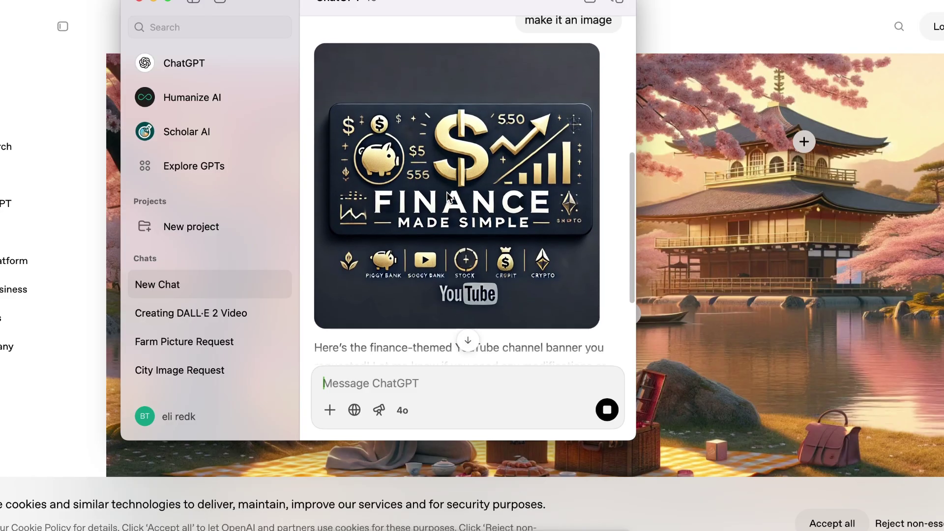
scroll(447, 197, up, 5)
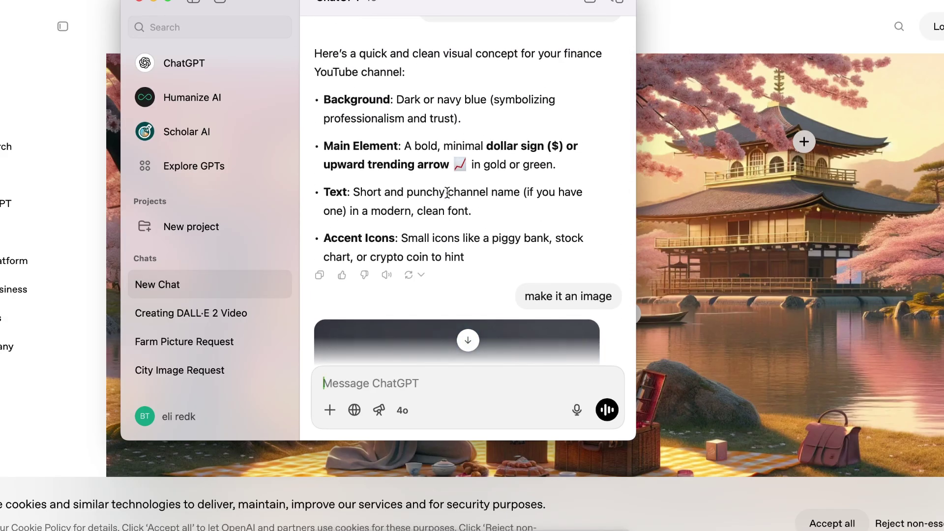
key(super+h)
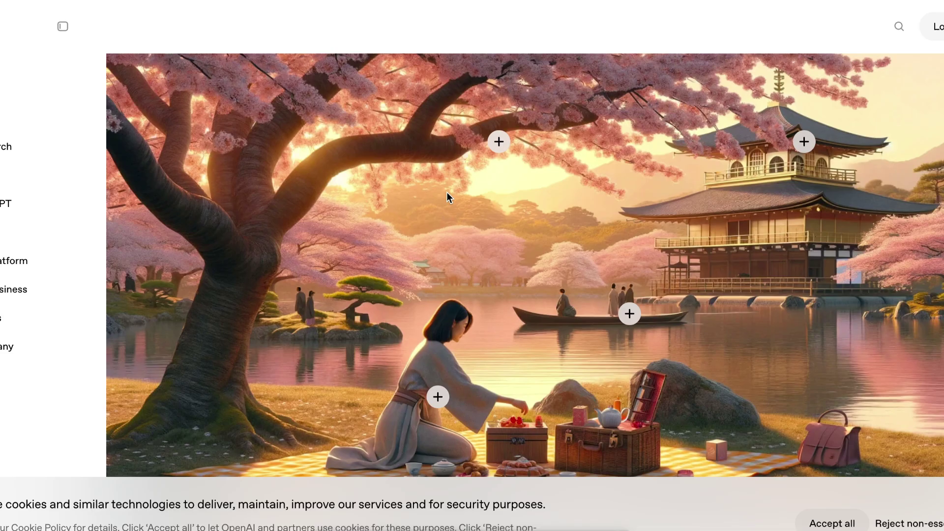
Review the DALL·E 3 web page from the introduction and sample images through the section on preventing harmful generations
scroll(447, 193, up, 5)
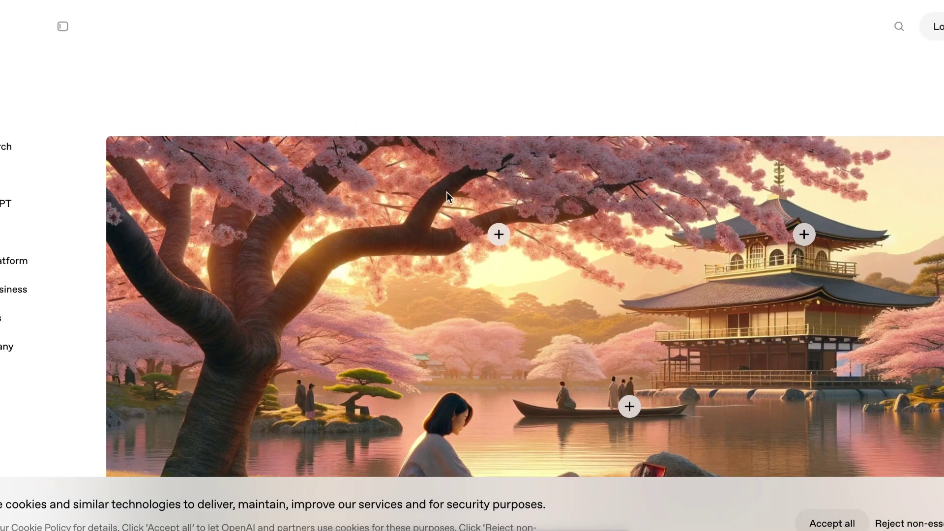
scroll(448, 204, down, 1)
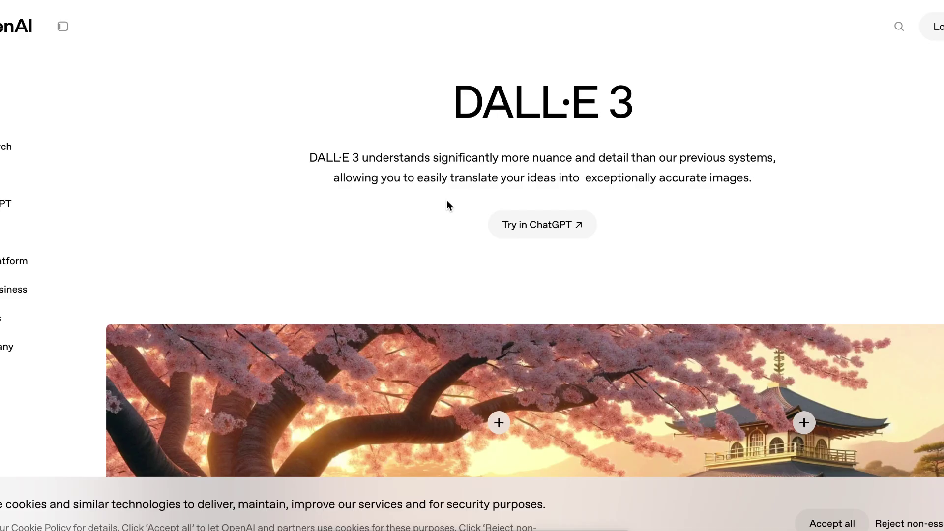
scroll(447, 206, down, 10)
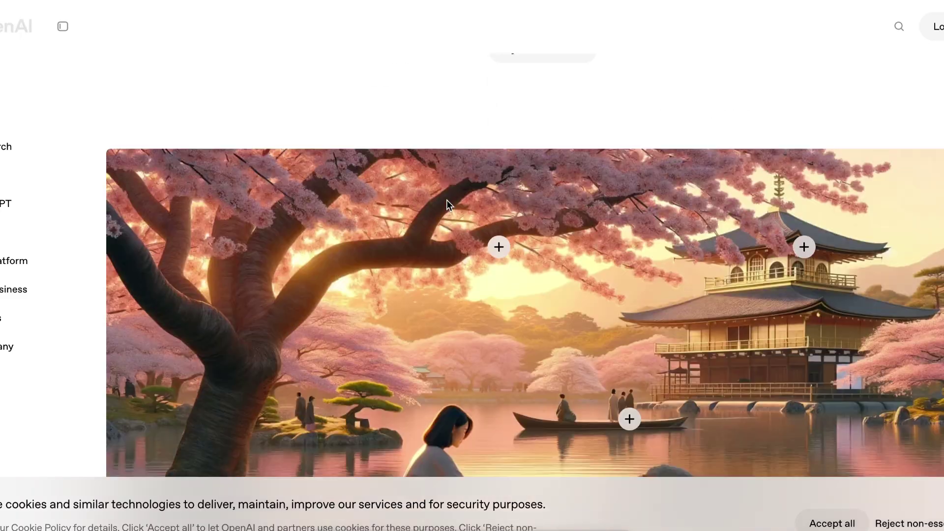
scroll(446, 201, down, 1)
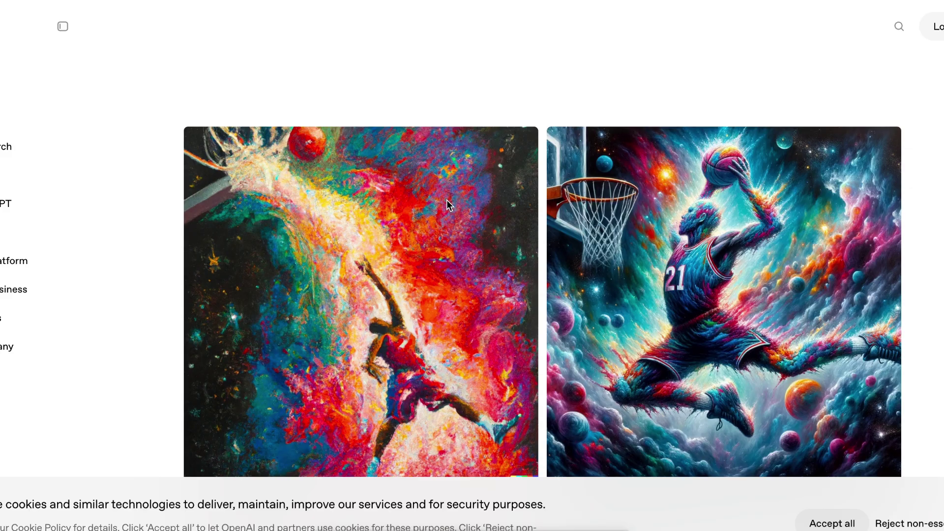
scroll(446, 199, up, 10)
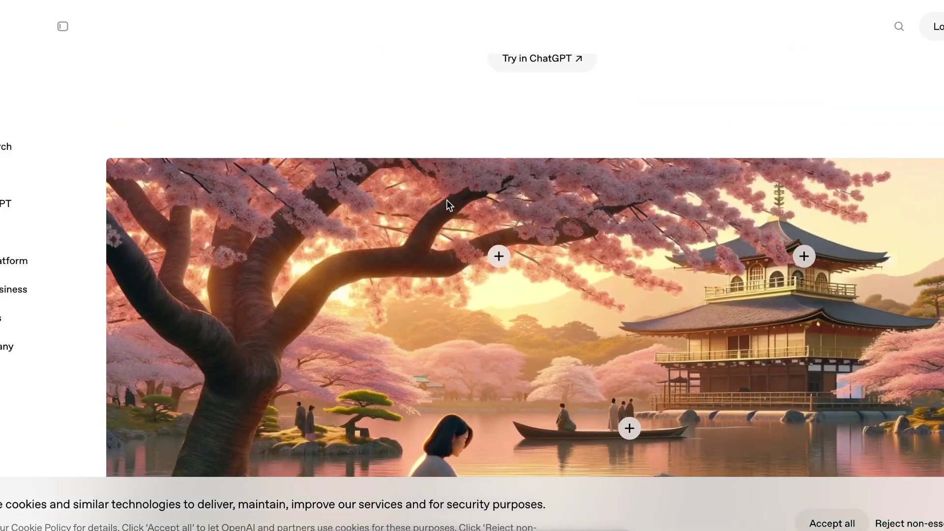
scroll(447, 200, up, 5)
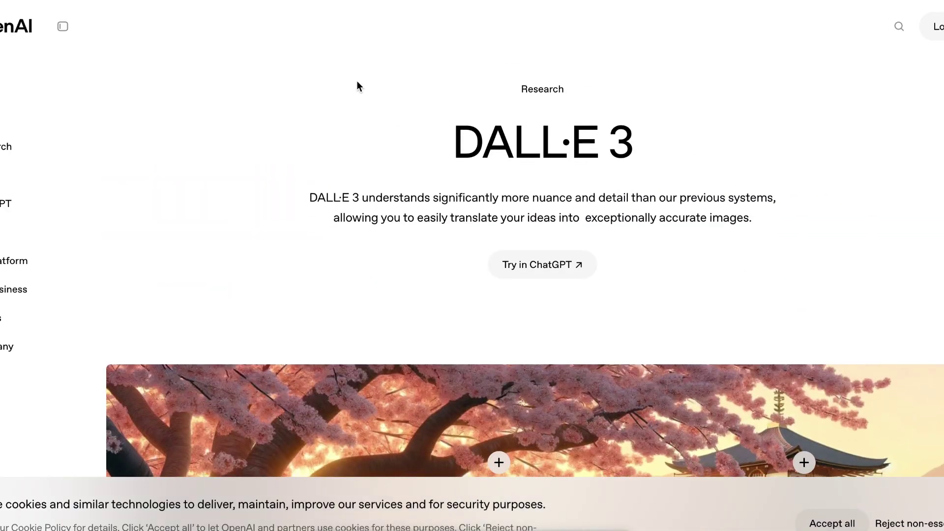
scroll(356, 81, down, 10)
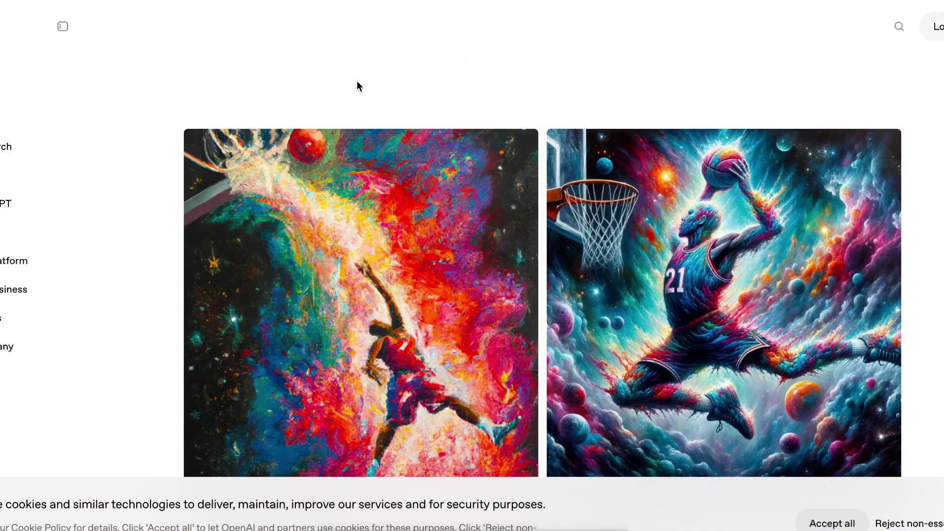
scroll(357, 83, down, 3)
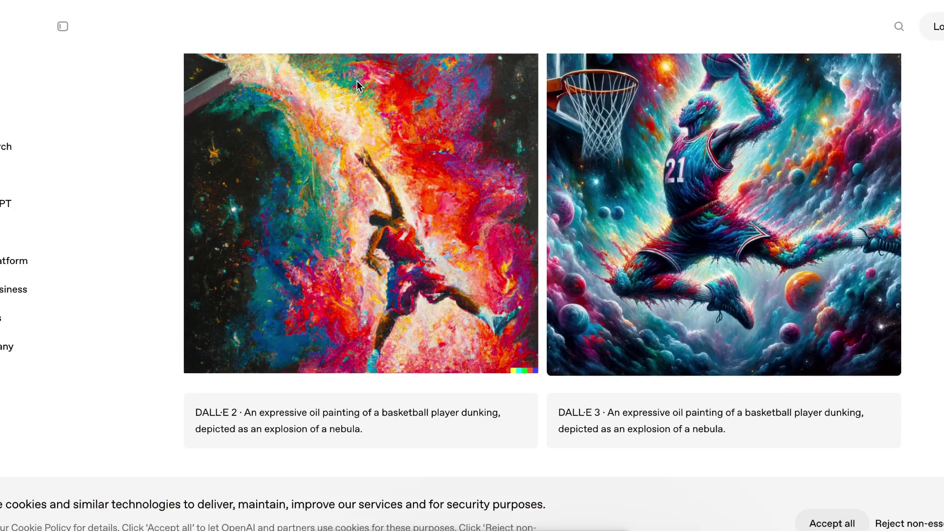
scroll(357, 83, down, 3)
scroll(357, 81, down, 8)
scroll(358, 82, up, 14)
scroll(357, 86, up, 5)
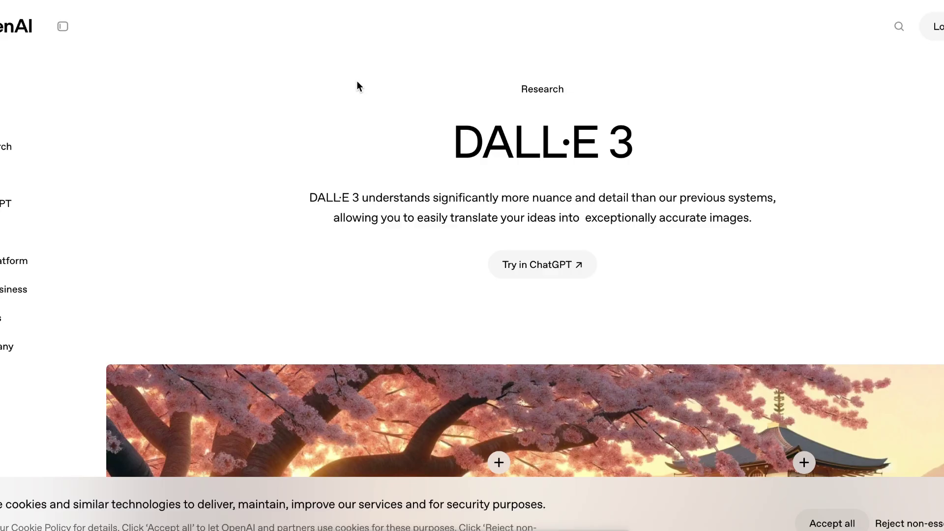
scroll(357, 82, down, 5)
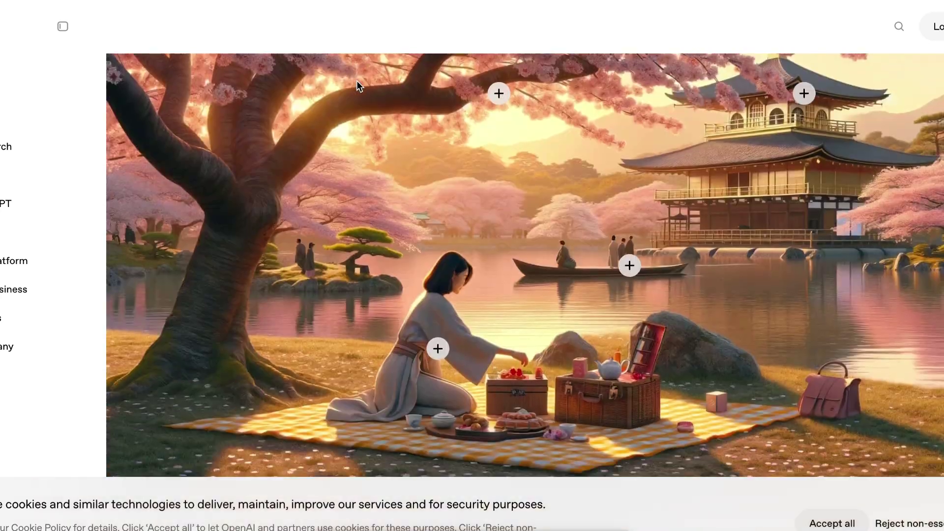
scroll(357, 84, down, 10)
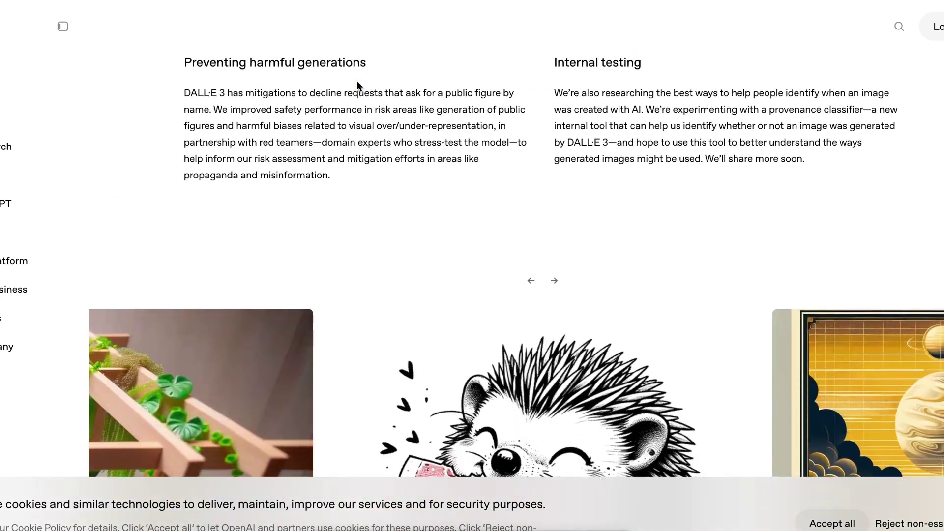